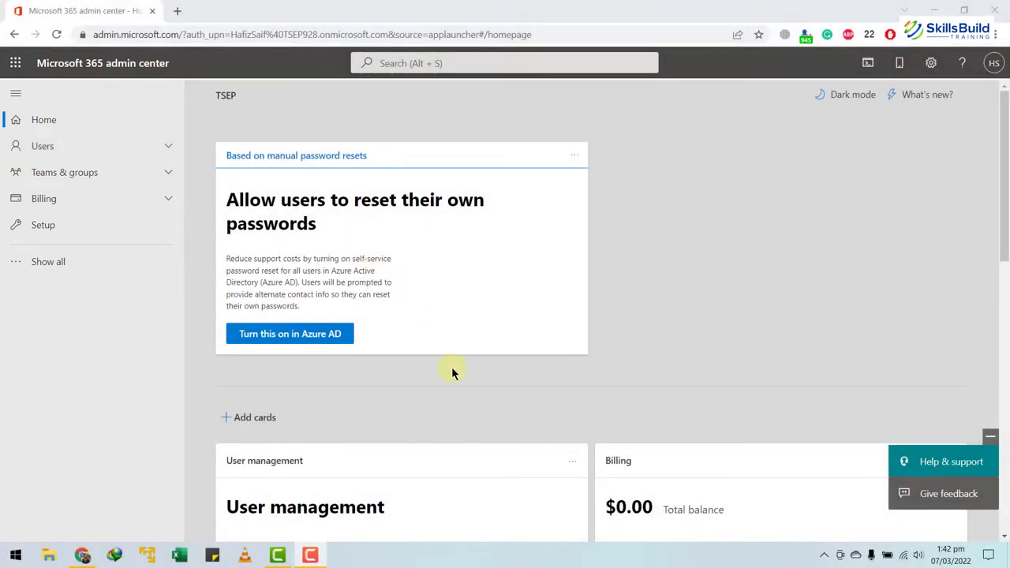
Expand Users in the sidebar and open the Active users list.
{"action": "scroll", "coordinate": [451, 369], "scroll_direction": "down", "scroll_amount": 5}
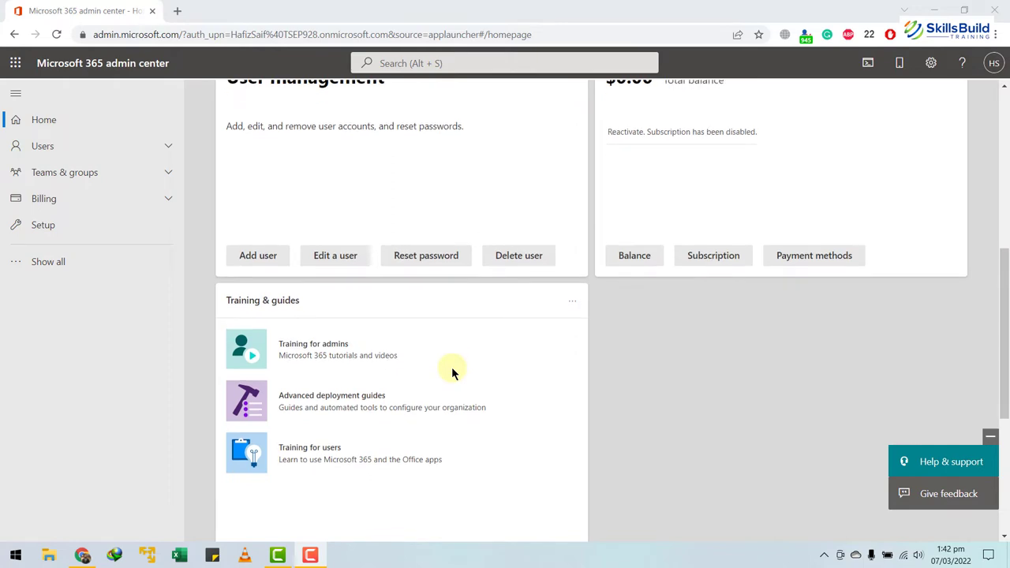
{"action": "scroll", "coordinate": [512, 417], "scroll_direction": "down", "scroll_amount": 1}
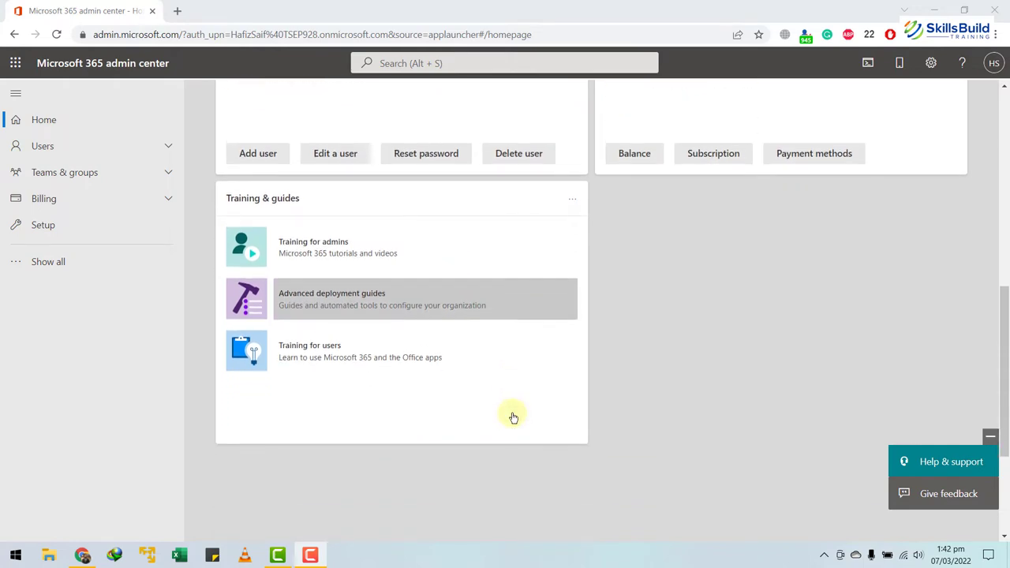
{"action": "scroll", "coordinate": [513, 418], "scroll_direction": "up", "scroll_amount": 7}
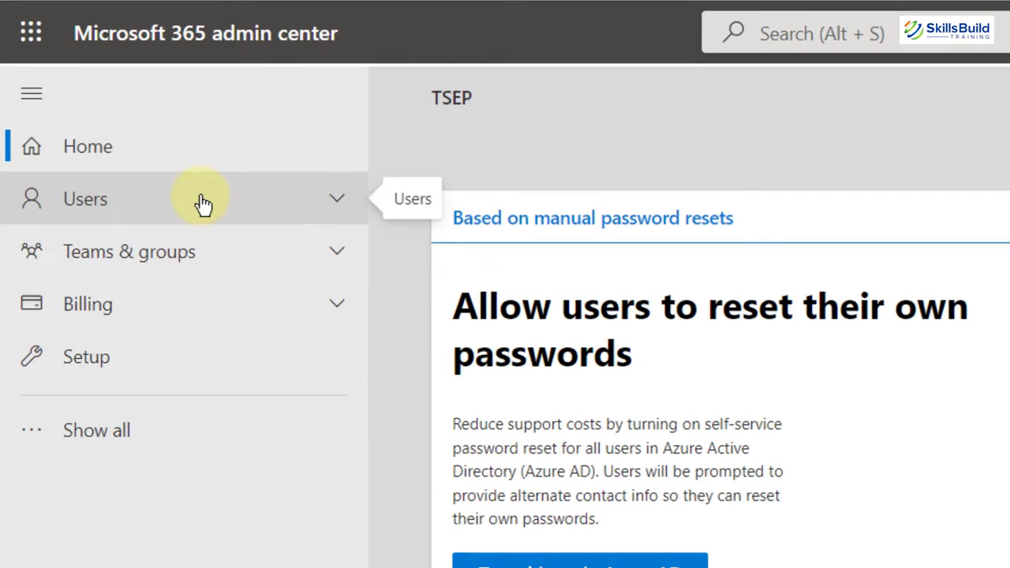
{"action": "left_click", "coordinate": [204, 203]}
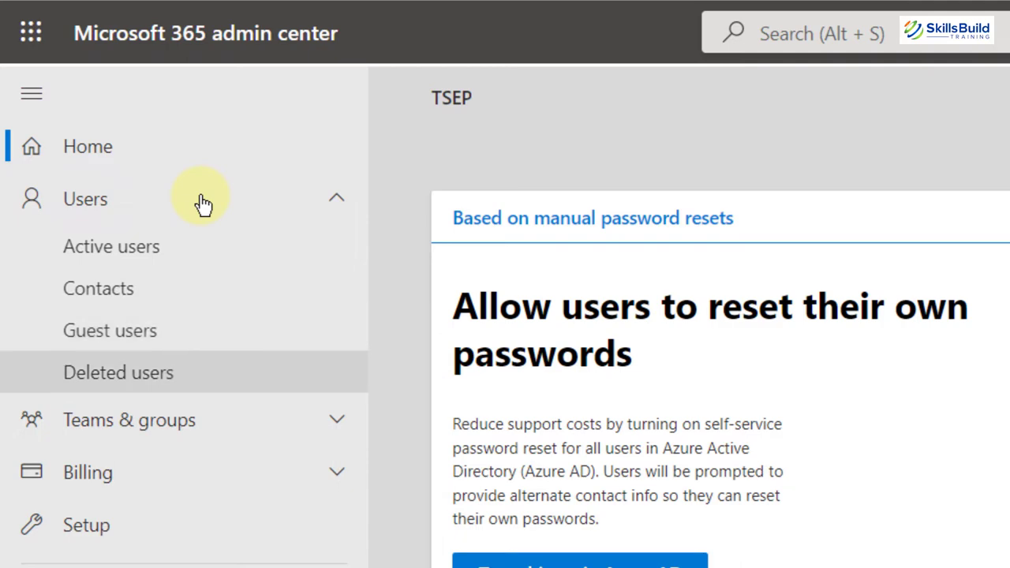
{"action": "left_click", "coordinate": [156, 249]}
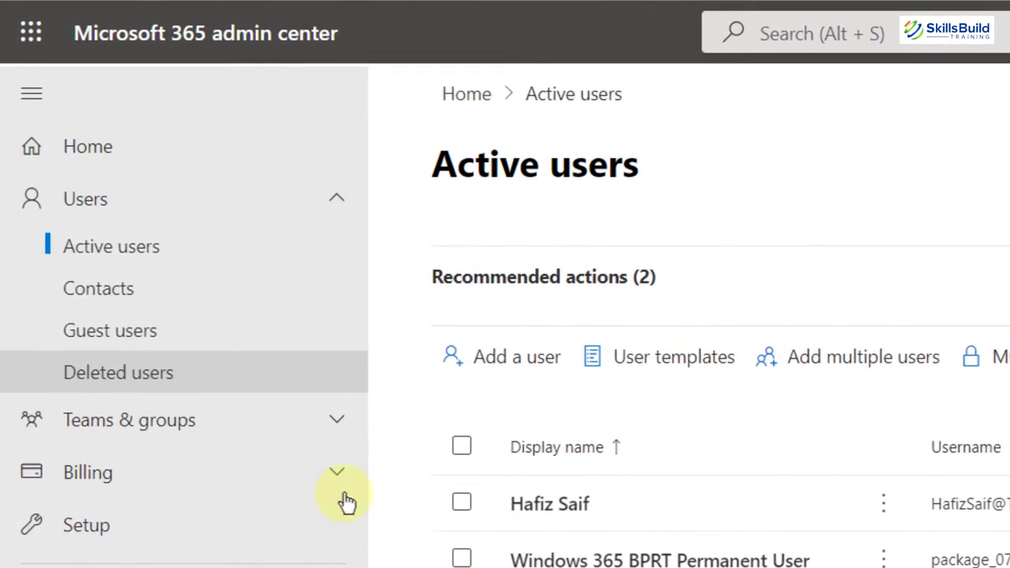
Expand Teams & groups and Billing, then open the Purchase services catalog.
{"action": "left_click", "coordinate": [149, 419]}
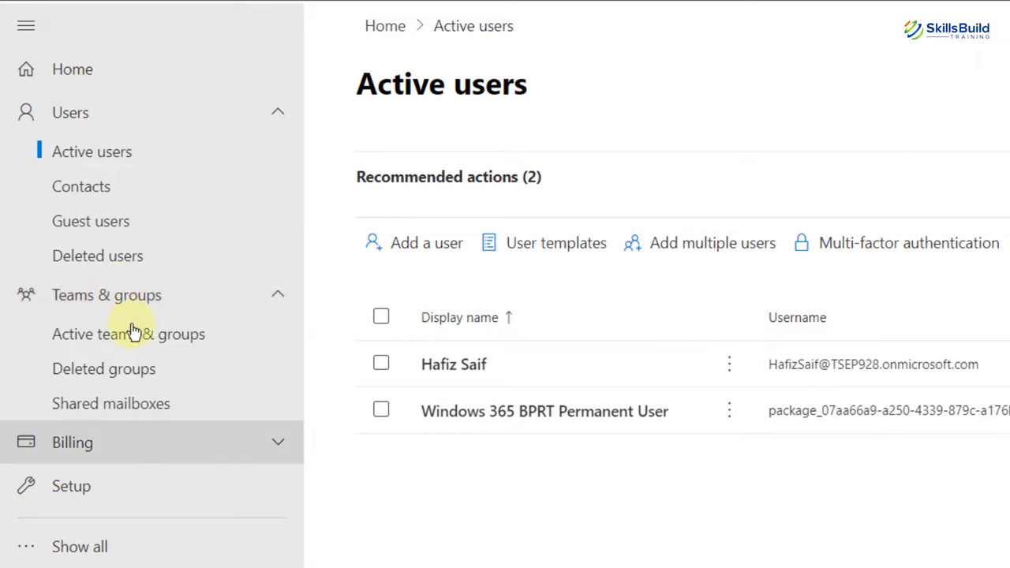
{"action": "left_click", "coordinate": [166, 454]}
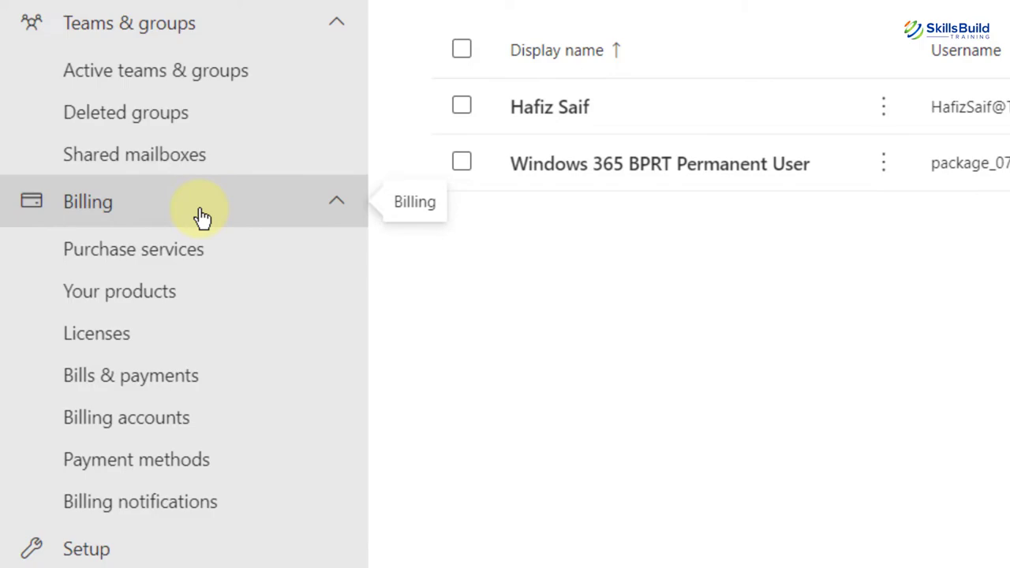
{"action": "left_click", "coordinate": [183, 254]}
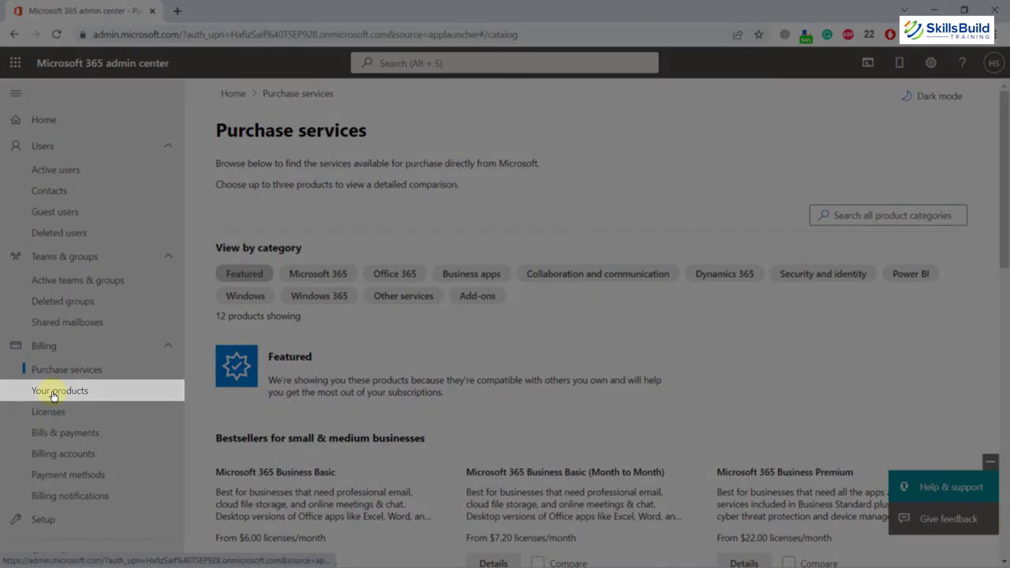
Browse Your products and Licenses, then select the Mastercard expiring 2/2025 under Payment methods.
{"action": "left_click", "coordinate": [54, 391]}
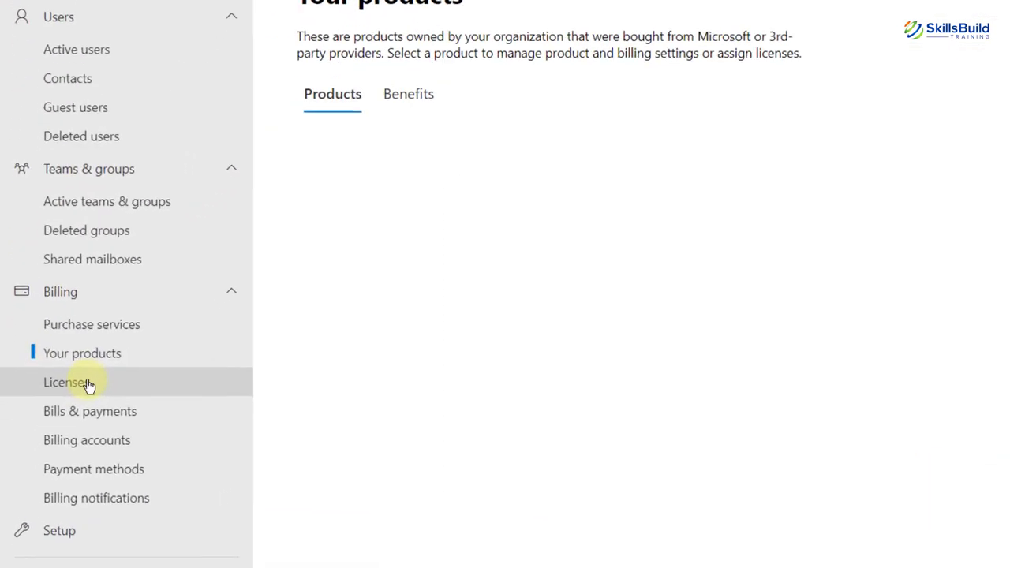
{"action": "left_click", "coordinate": [88, 385]}
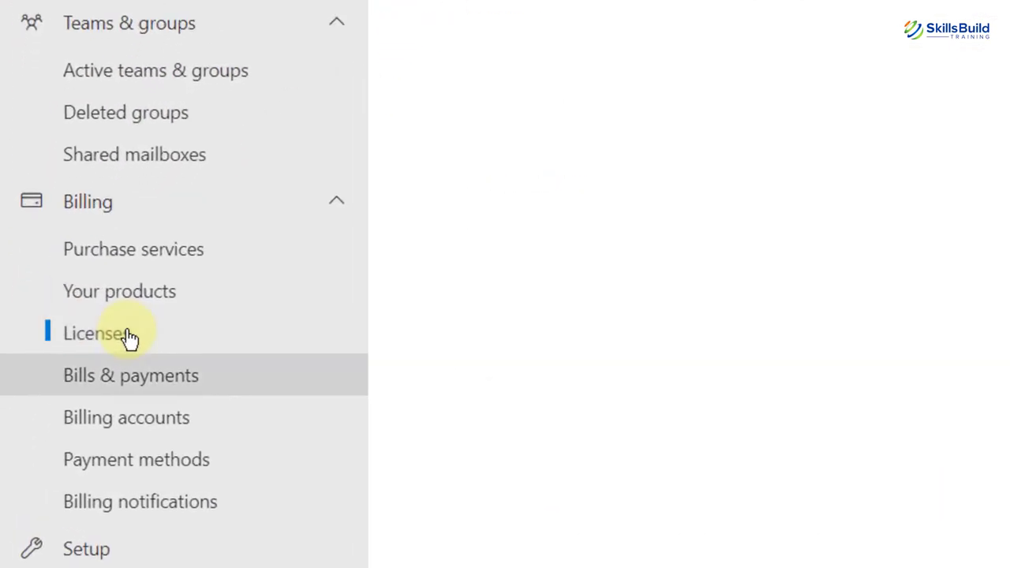
{"action": "left_click", "coordinate": [165, 462]}
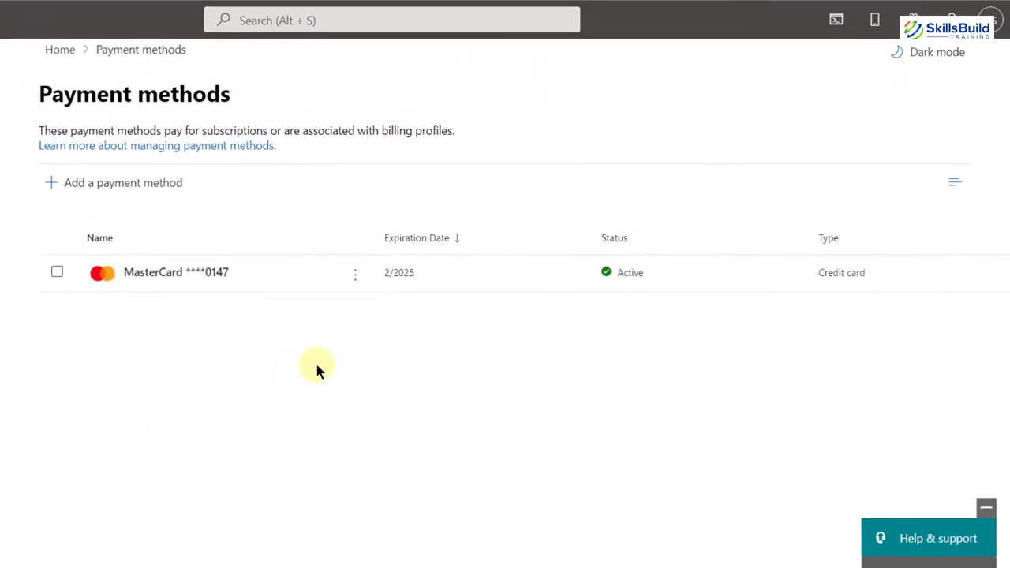
{"action": "left_click", "coordinate": [355, 273]}
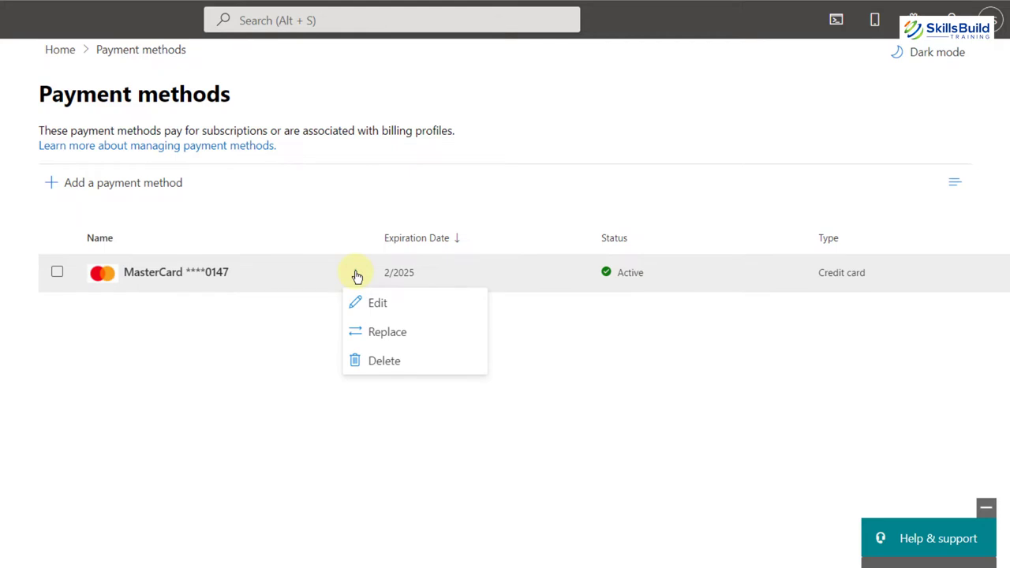
{"action": "left_click", "coordinate": [58, 273]}
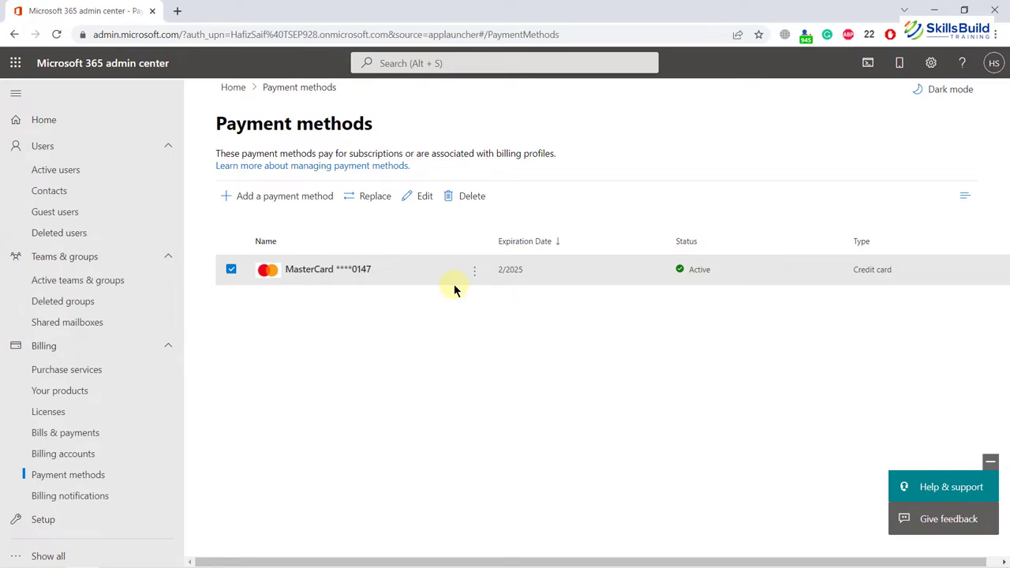
Return to Your products, toggle the Teams Exploratory Trial row, and collapse Users and Teams & groups.
{"action": "left_click", "coordinate": [410, 296]}
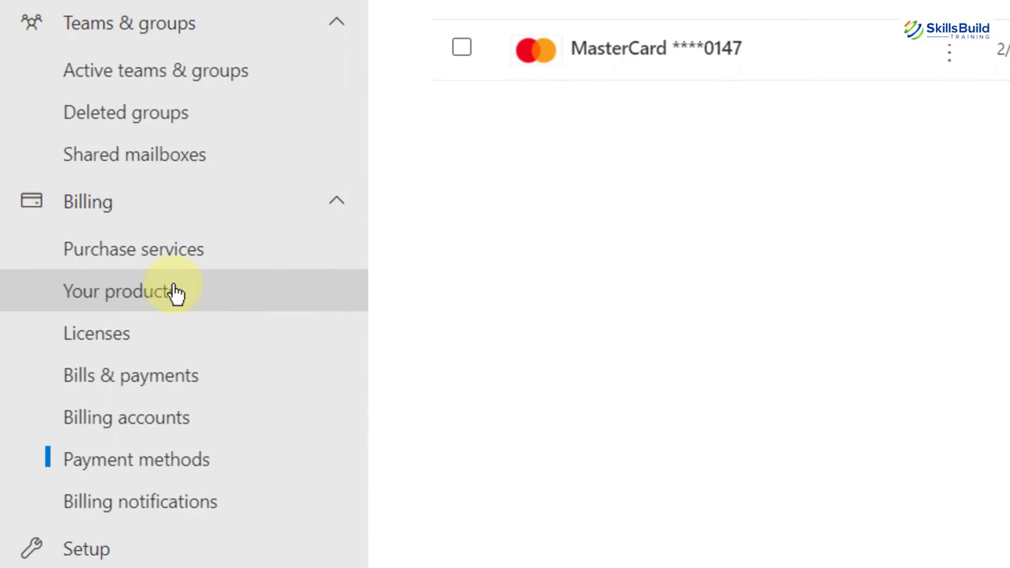
{"action": "left_click", "coordinate": [176, 292]}
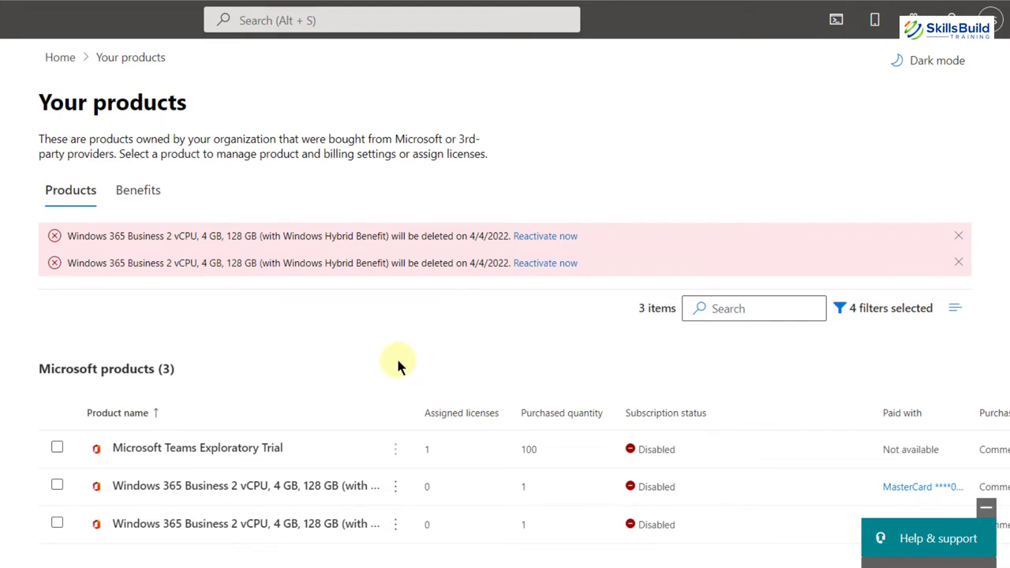
{"action": "left_click", "coordinate": [58, 447]}
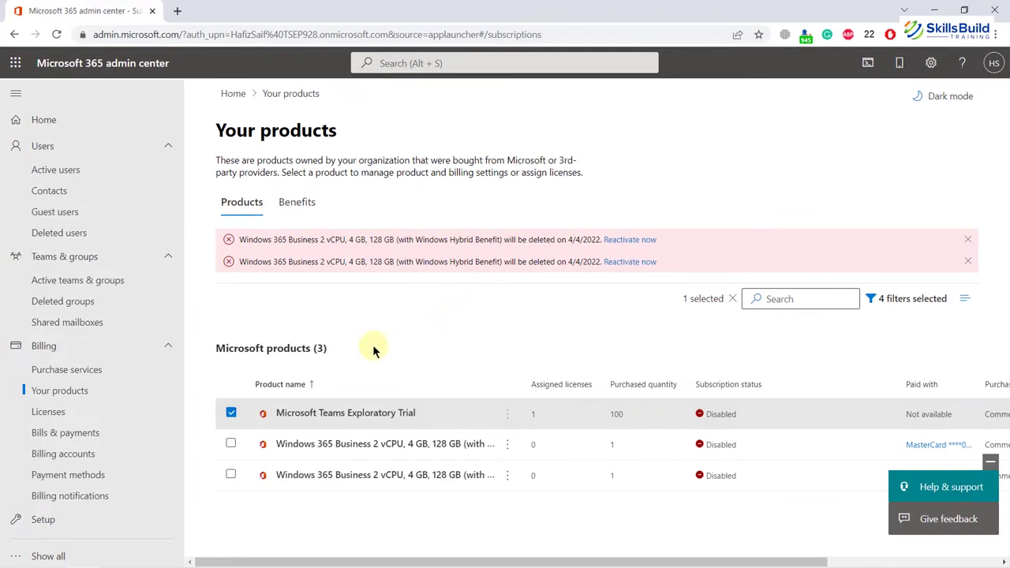
{"action": "left_click", "coordinate": [230, 412]}
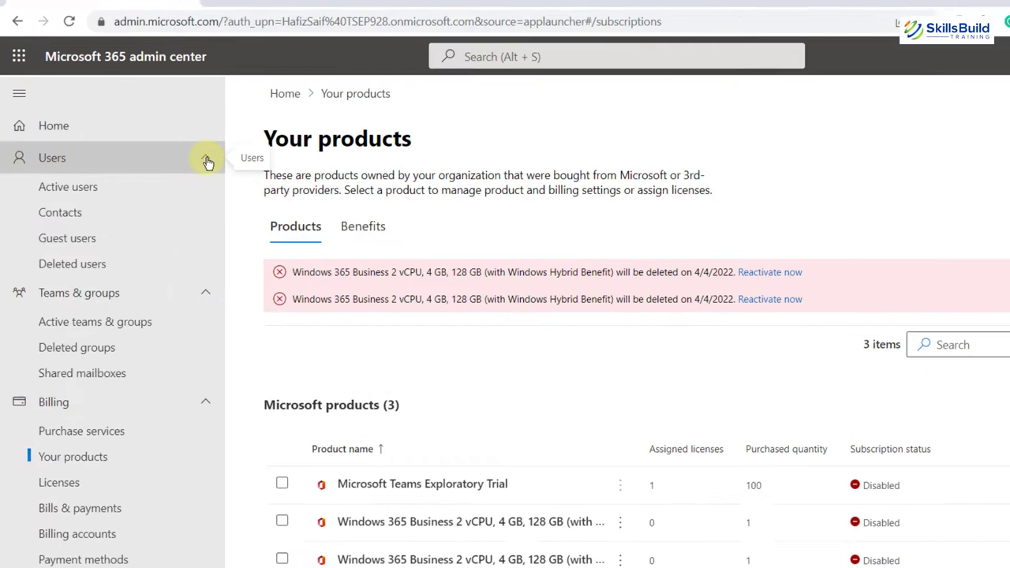
{"action": "left_click", "coordinate": [168, 146]}
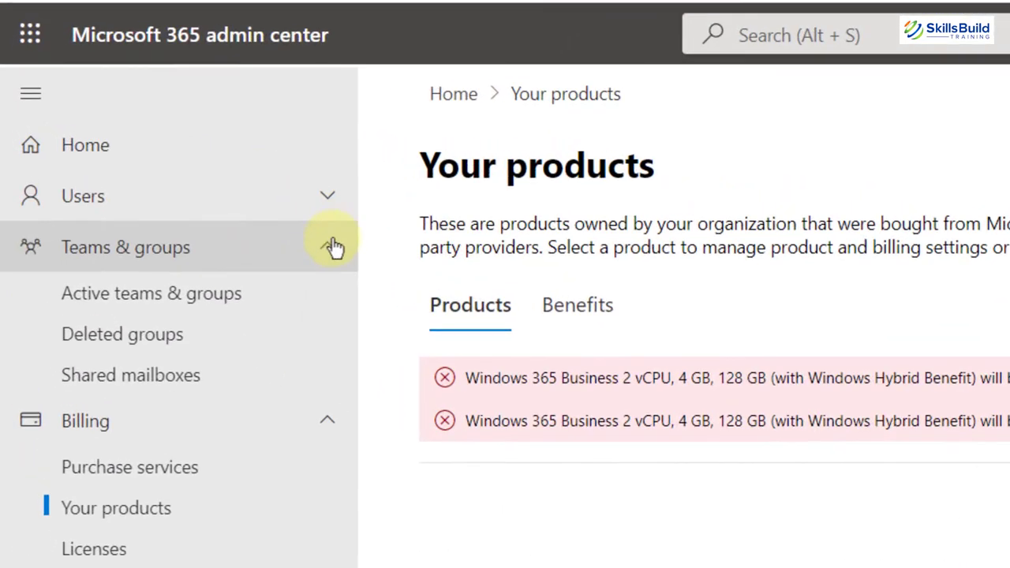
{"action": "left_click", "coordinate": [170, 174]}
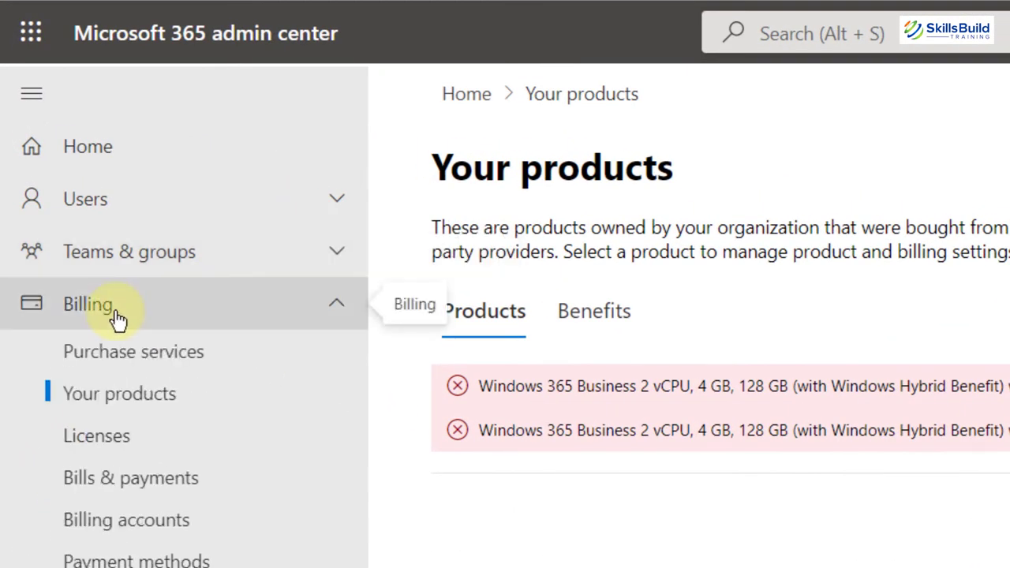
Filter Purchase services to Windows 365 and open the Windows 365 Business details.
{"action": "left_click", "coordinate": [150, 363]}
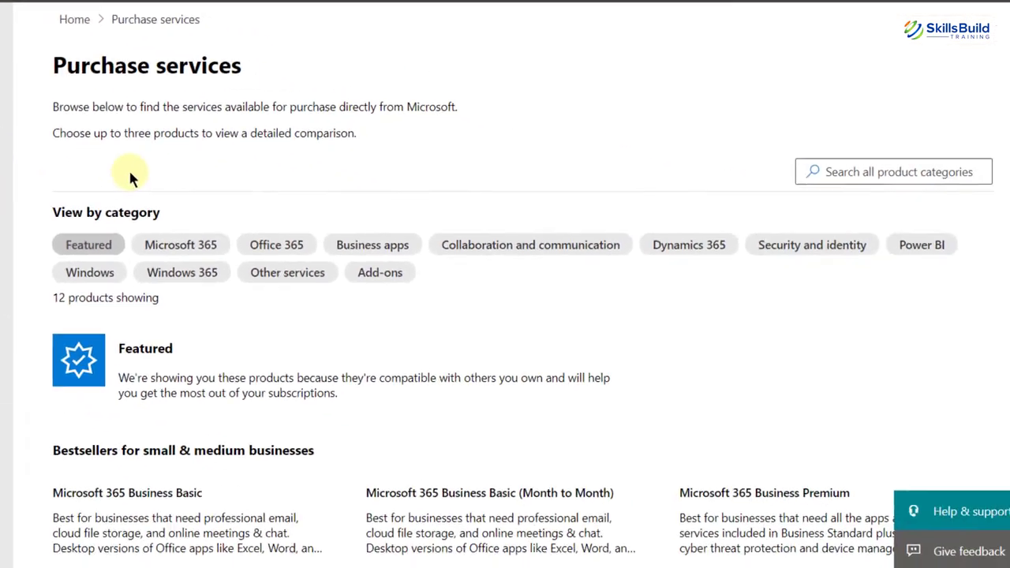
{"action": "left_click", "coordinate": [165, 265]}
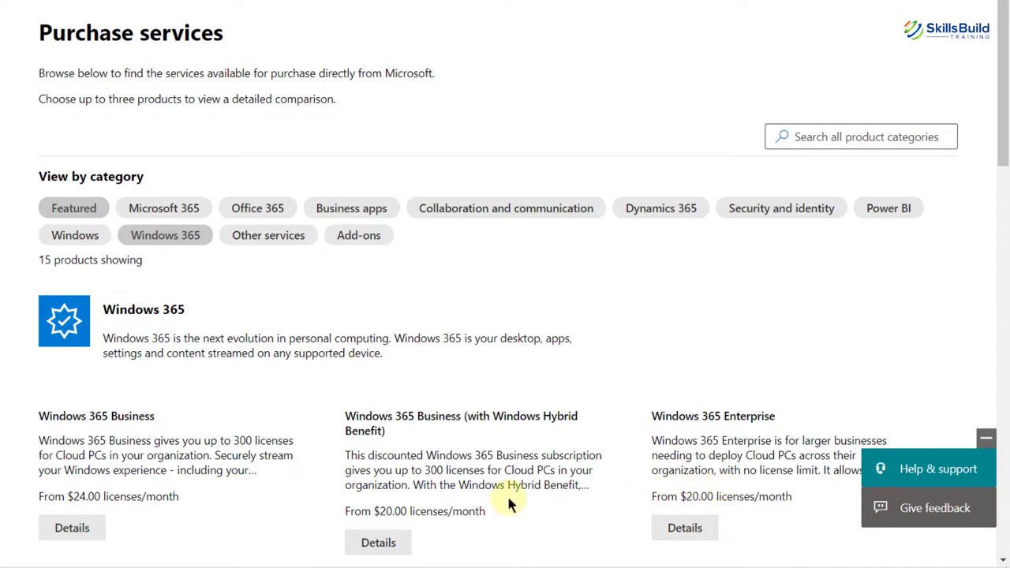
{"action": "left_click", "coordinate": [67, 527]}
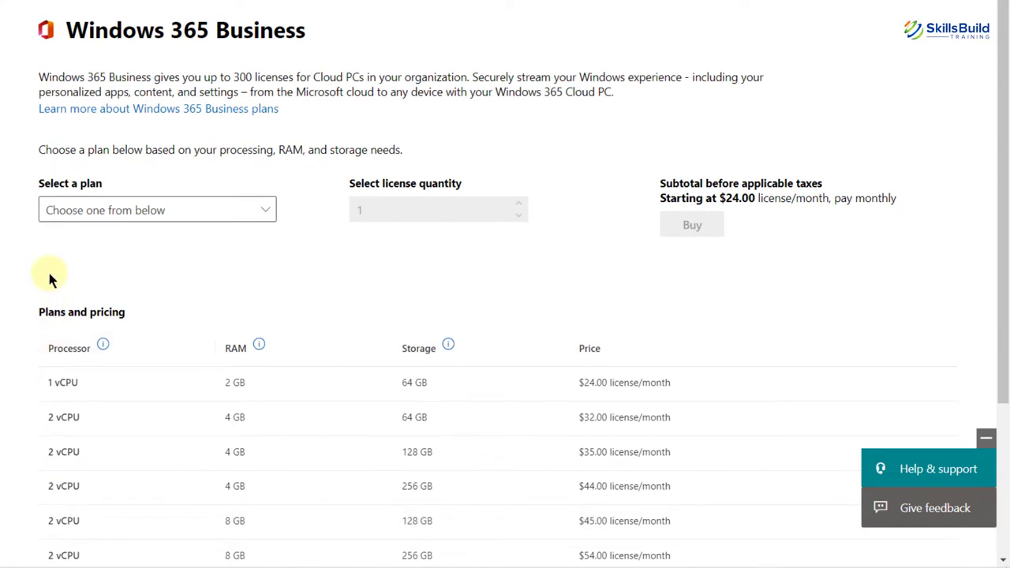
Buy the Windows 365 Business 1 vCPU, 2 GB, 64 GB plan, quantity 1, at $24.00/month.
{"action": "scroll", "coordinate": [49, 278], "scroll_direction": "down", "scroll_amount": 3}
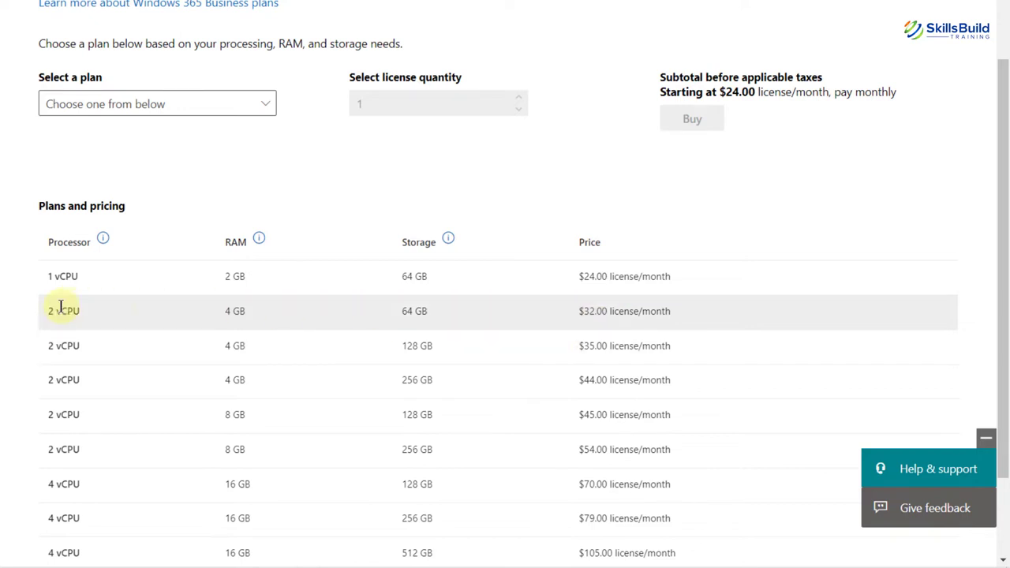
{"action": "scroll", "coordinate": [47, 351], "scroll_direction": "down", "scroll_amount": 1}
{"action": "scroll", "coordinate": [48, 357], "scroll_direction": "down", "scroll_amount": 2}
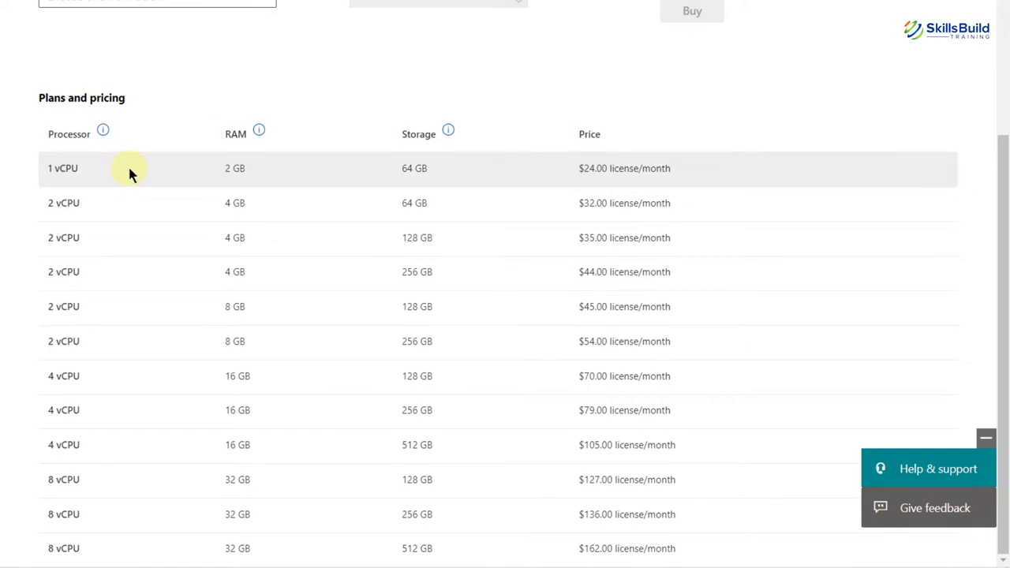
{"action": "scroll", "coordinate": [193, 101], "scroll_direction": "up", "scroll_amount": 1}
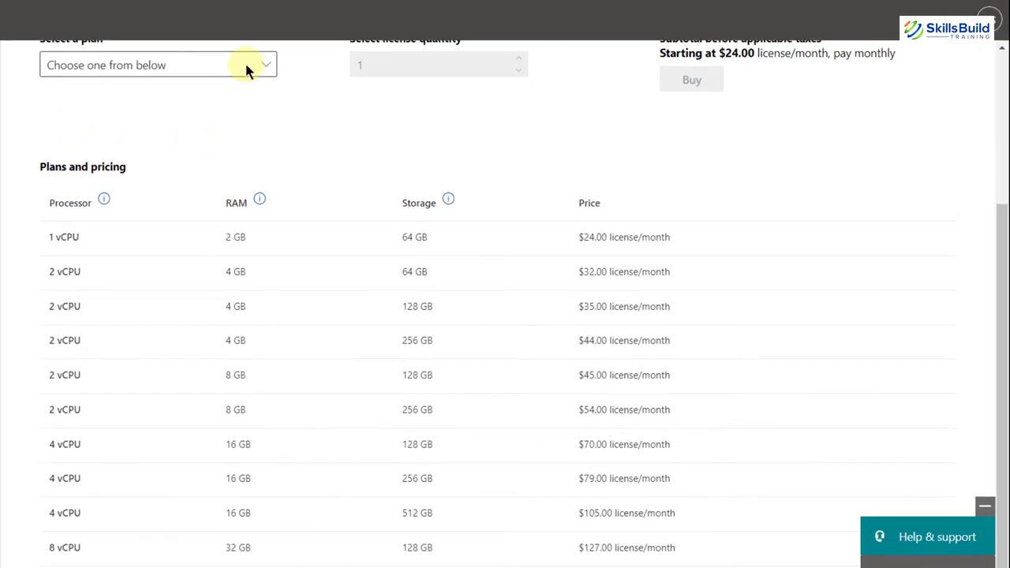
{"action": "scroll", "coordinate": [247, 68], "scroll_direction": "up", "scroll_amount": 3}
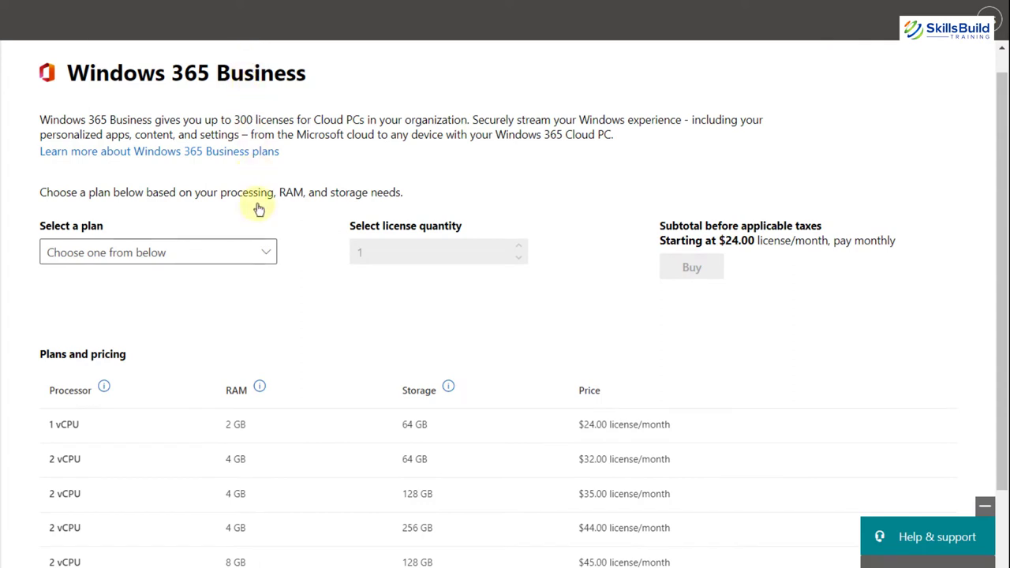
{"action": "left_click", "coordinate": [263, 252]}
{"action": "scroll", "coordinate": [263, 247], "scroll_direction": "down", "scroll_amount": 1}
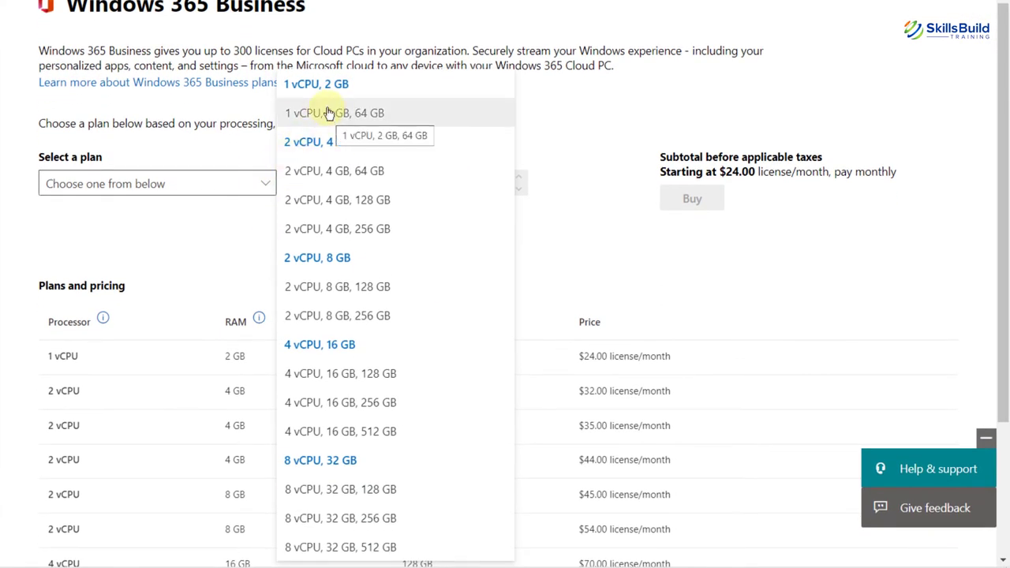
{"action": "left_click", "coordinate": [329, 113]}
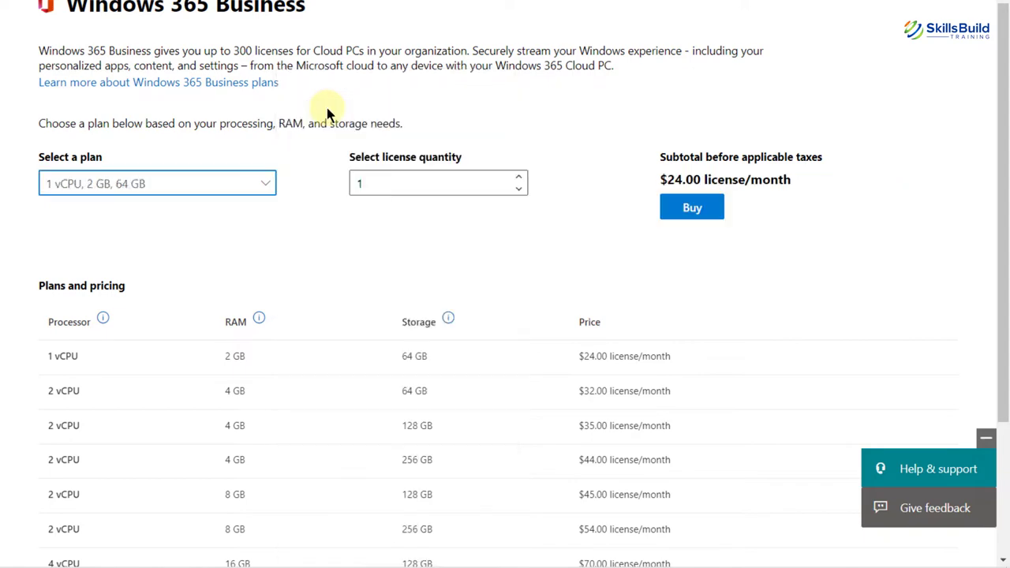
{"action": "left_click", "coordinate": [702, 213]}
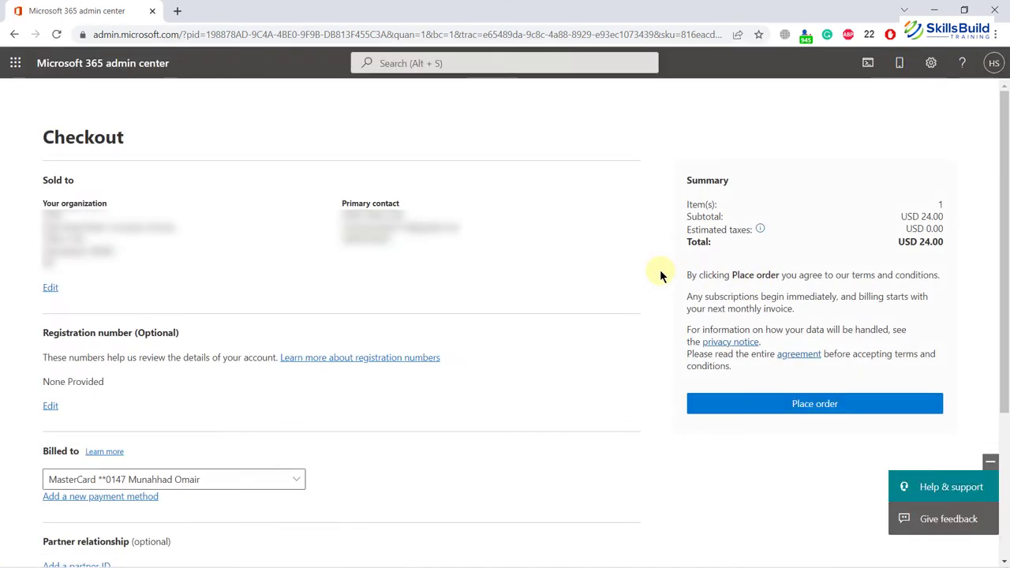
Place the checkout order with the licence quantity left at 1.
{"action": "scroll", "coordinate": [266, 252], "scroll_direction": "down", "scroll_amount": 1}
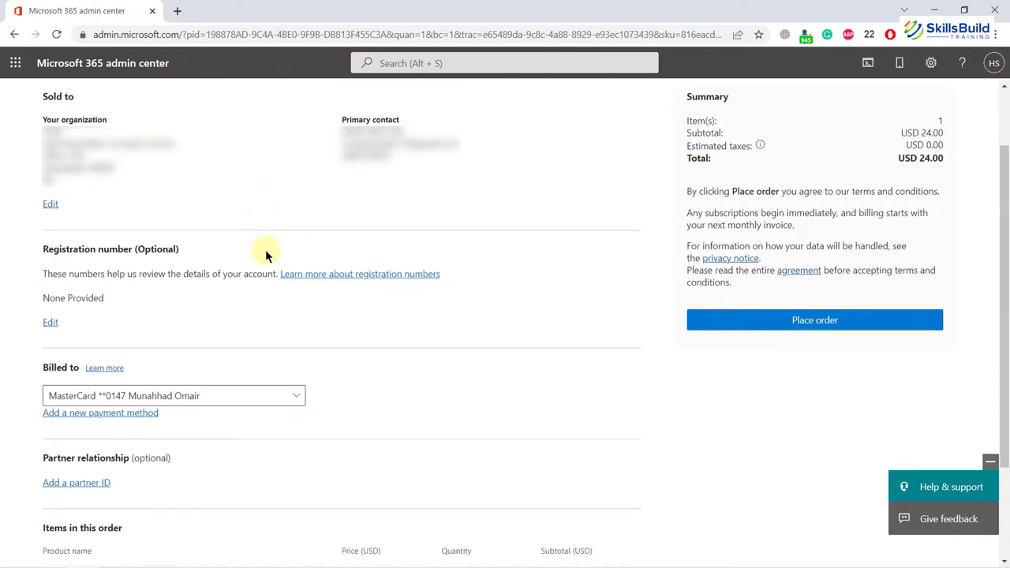
{"action": "scroll", "coordinate": [266, 254], "scroll_direction": "down", "scroll_amount": 2}
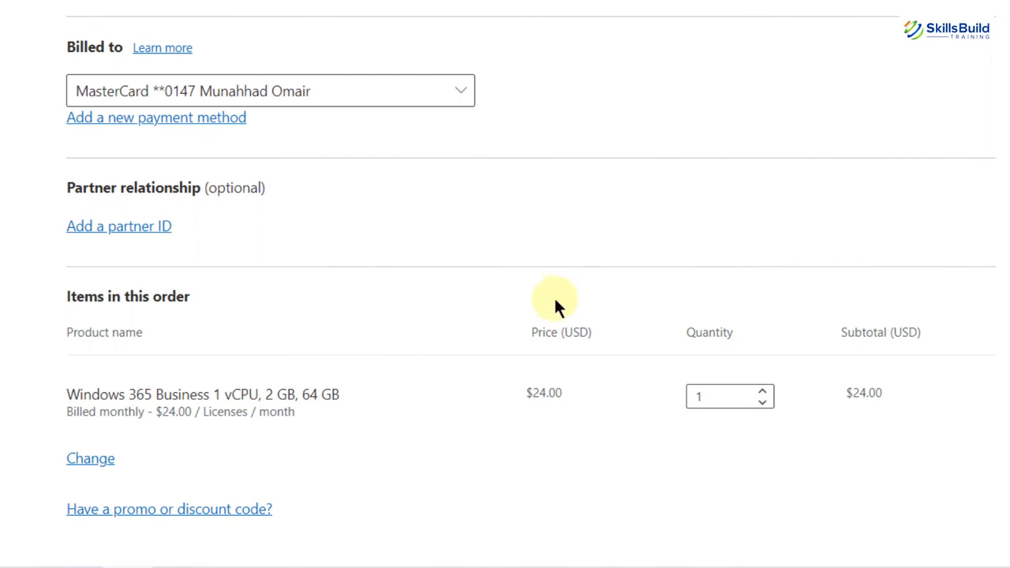
{"action": "left_click", "coordinate": [763, 394]}
{"action": "left_click", "coordinate": [763, 394]}
{"action": "left_click", "coordinate": [763, 393]}
{"action": "left_click", "coordinate": [763, 393]}
{"action": "left_click", "coordinate": [763, 394]}
{"action": "left_click", "coordinate": [763, 394]}
{"action": "left_click", "coordinate": [763, 394]}
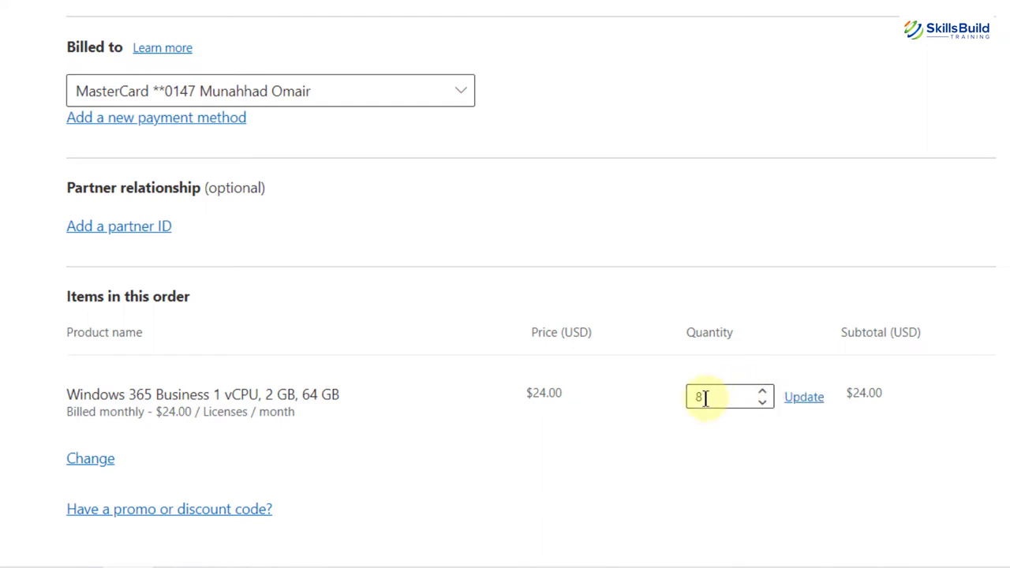
{"action": "left_click", "coordinate": [762, 403]}
{"action": "left_click", "coordinate": [761, 403]}
{"action": "left_click", "coordinate": [761, 402]}
{"action": "left_click", "coordinate": [762, 402]}
{"action": "left_click", "coordinate": [762, 402]}
{"action": "left_click", "coordinate": [762, 403]}
{"action": "left_click", "coordinate": [761, 403]}
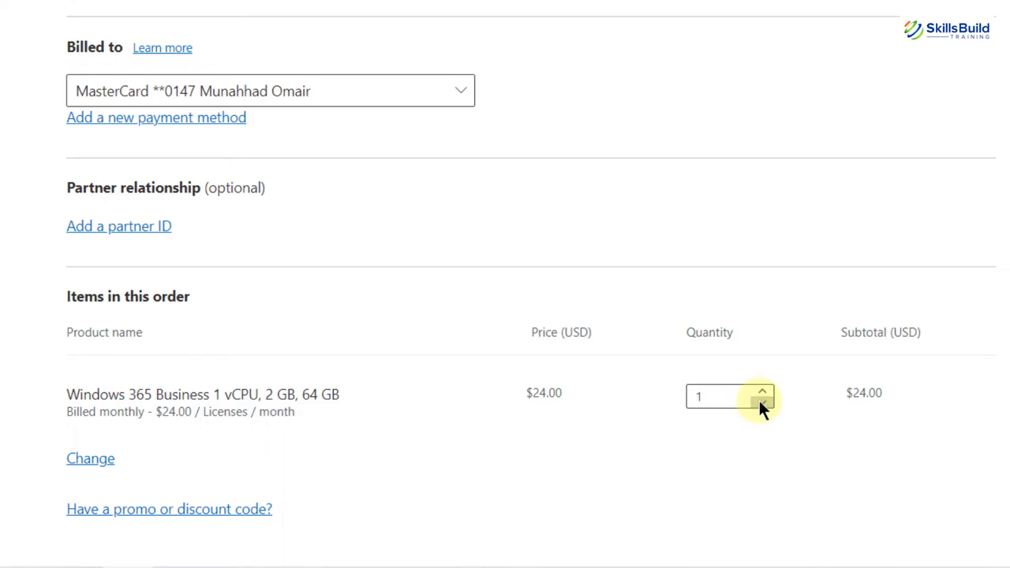
{"action": "scroll", "coordinate": [498, 485], "scroll_direction": "up", "scroll_amount": 3}
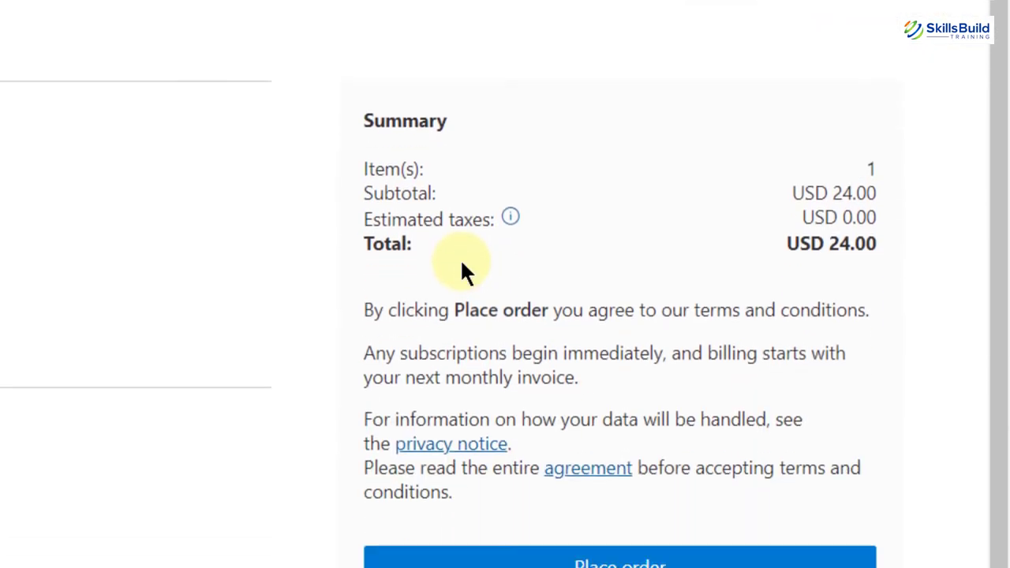
{"action": "scroll", "coordinate": [464, 270], "scroll_direction": "down", "scroll_amount": 1}
{"action": "left_click", "coordinate": [601, 501]}
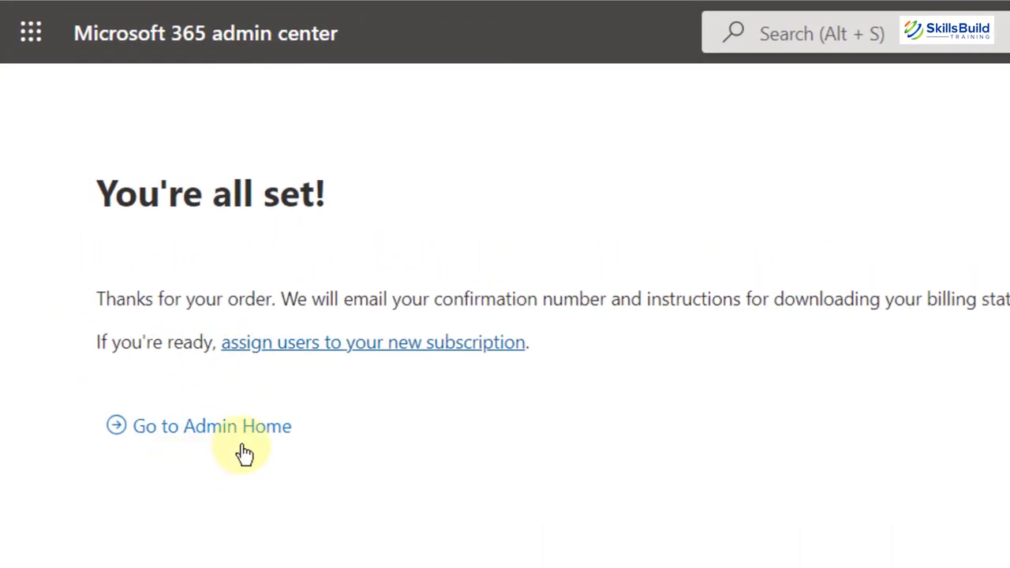
Glance at the app launcher, then return to the admin home page.
{"action": "left_click", "coordinate": [31, 31]}
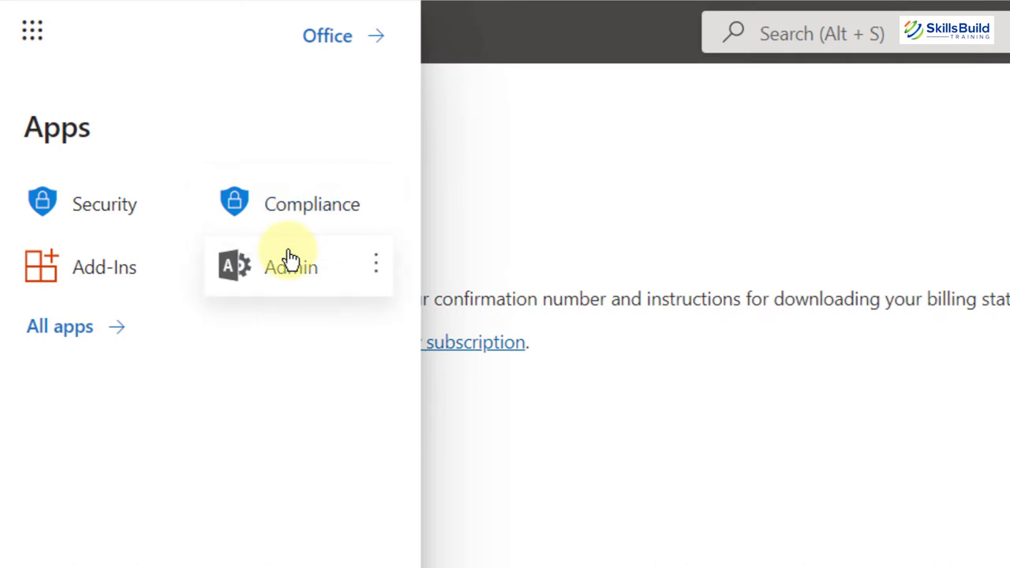
{"action": "left_click", "coordinate": [640, 556]}
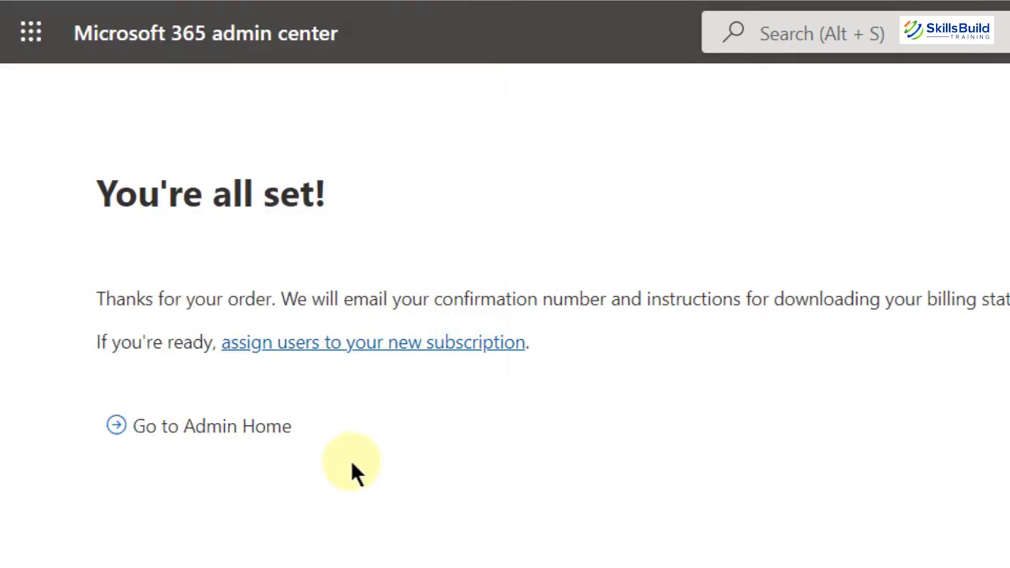
{"action": "left_click", "coordinate": [247, 430]}
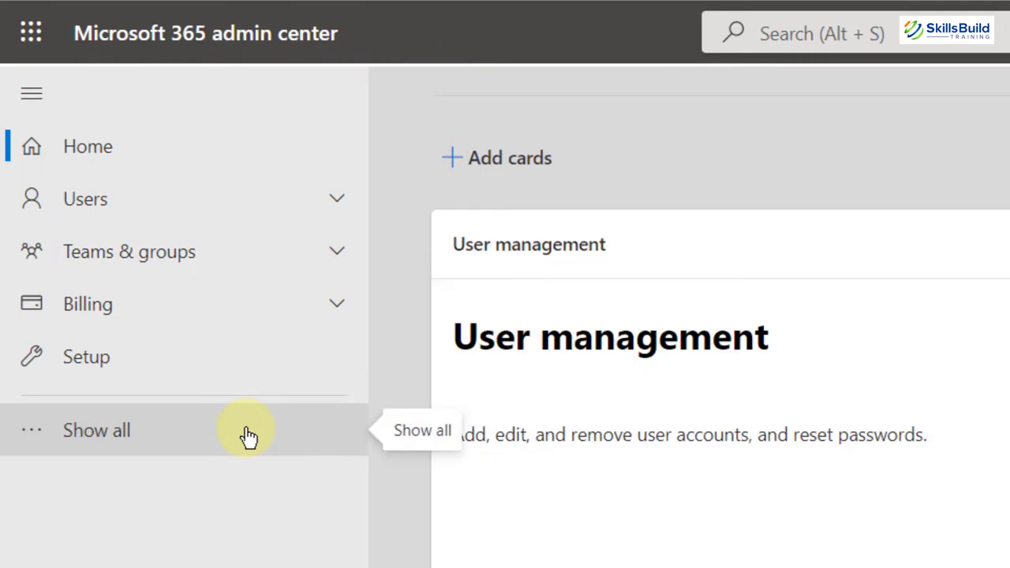
Open the user's account details from Active users and check the Devices tab.
{"action": "left_click", "coordinate": [297, 192]}
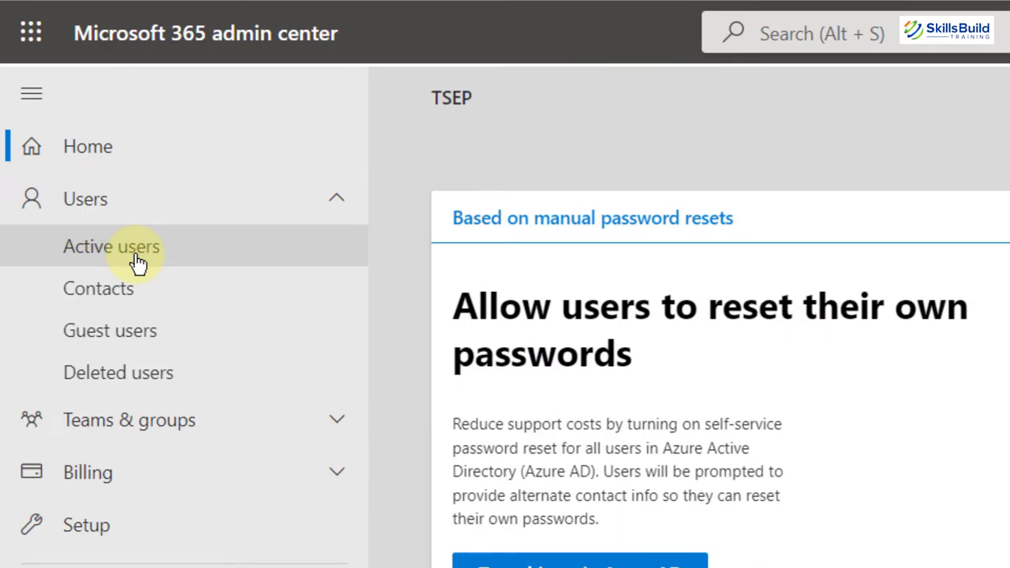
{"action": "left_click", "coordinate": [134, 254]}
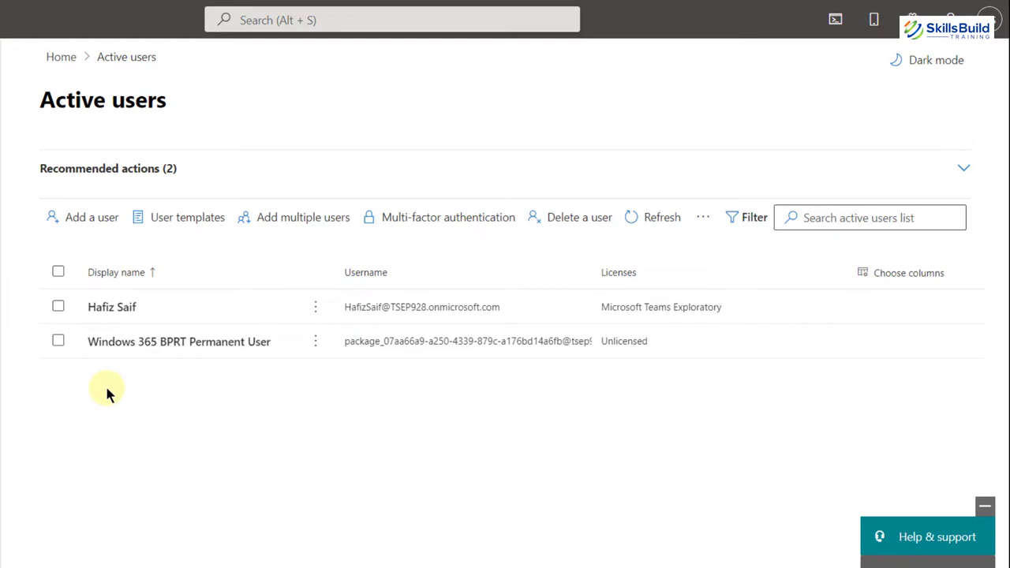
{"action": "left_click", "coordinate": [93, 314]}
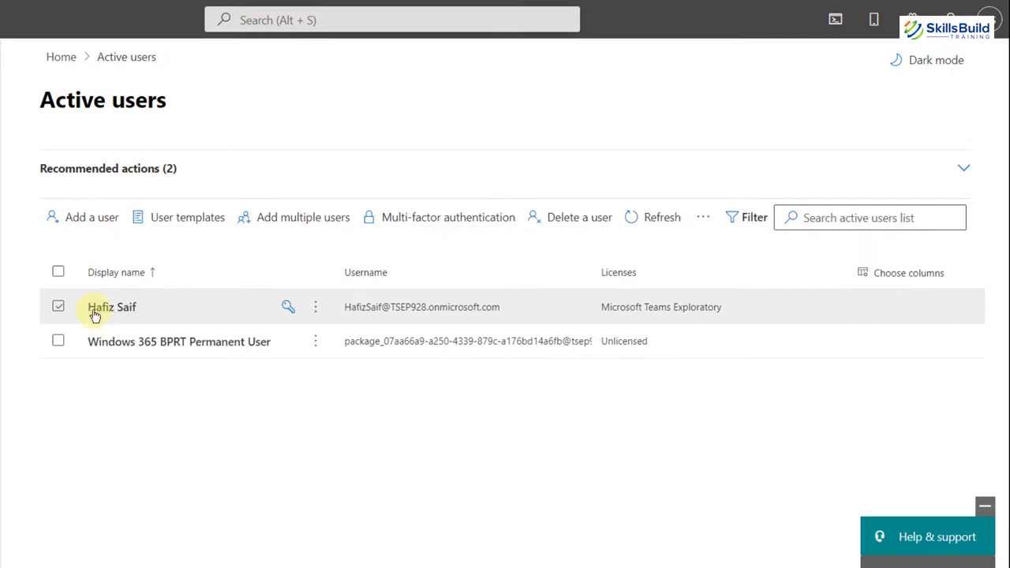
{"action": "left_click", "coordinate": [98, 313]}
{"action": "left_click", "coordinate": [108, 311]}
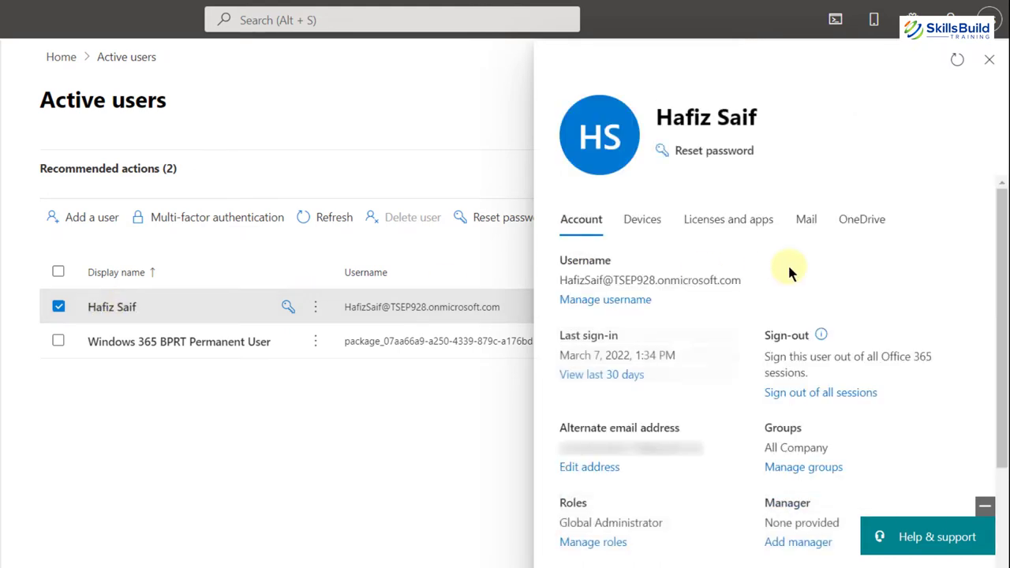
{"action": "left_click", "coordinate": [641, 227]}
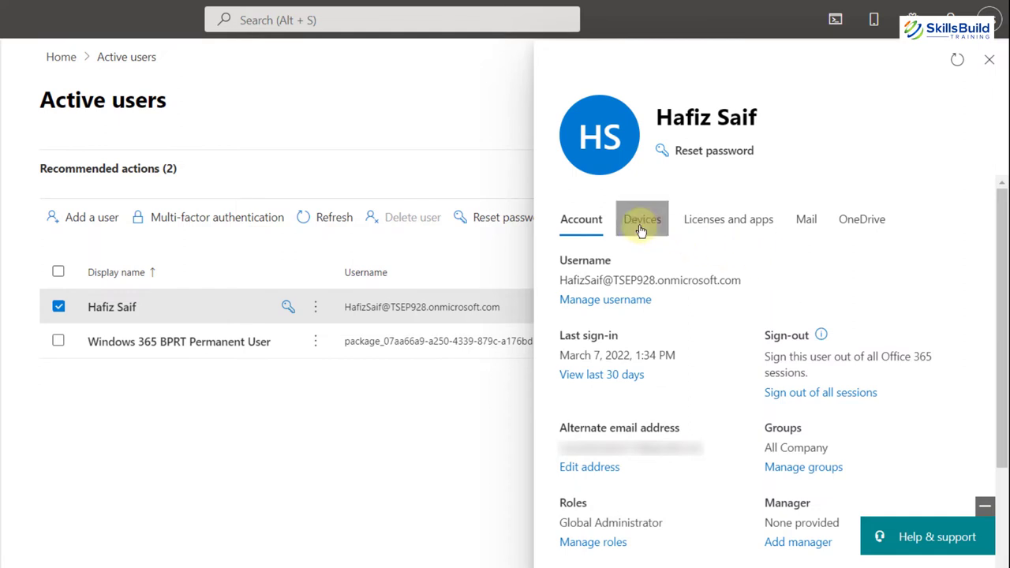
Assign the Windows 365 Business 1 vCPU, 2 GB, 64 GB licence to the user and save.
{"action": "left_click", "coordinate": [729, 224]}
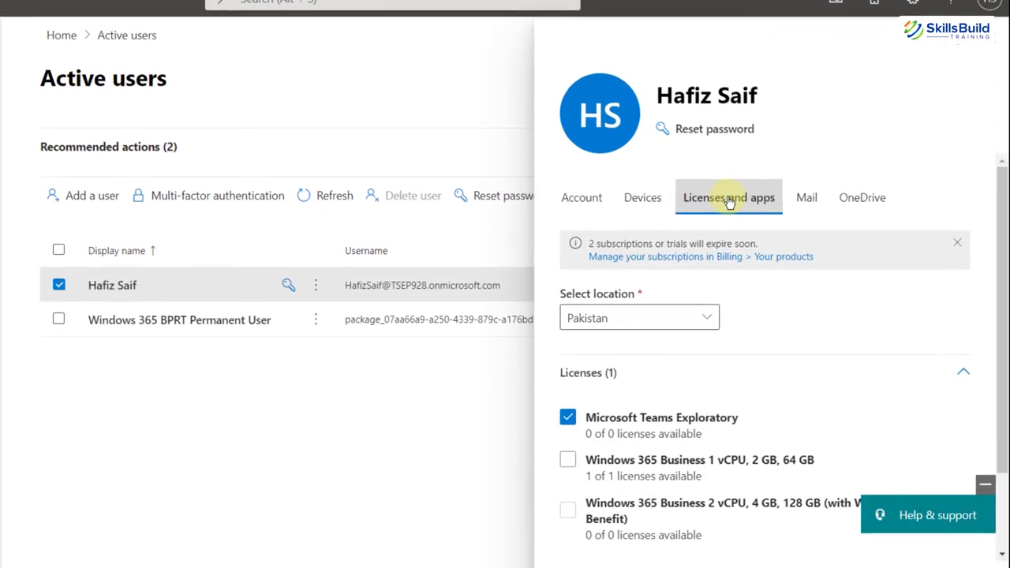
{"action": "scroll", "coordinate": [652, 322], "scroll_direction": "down", "scroll_amount": 1}
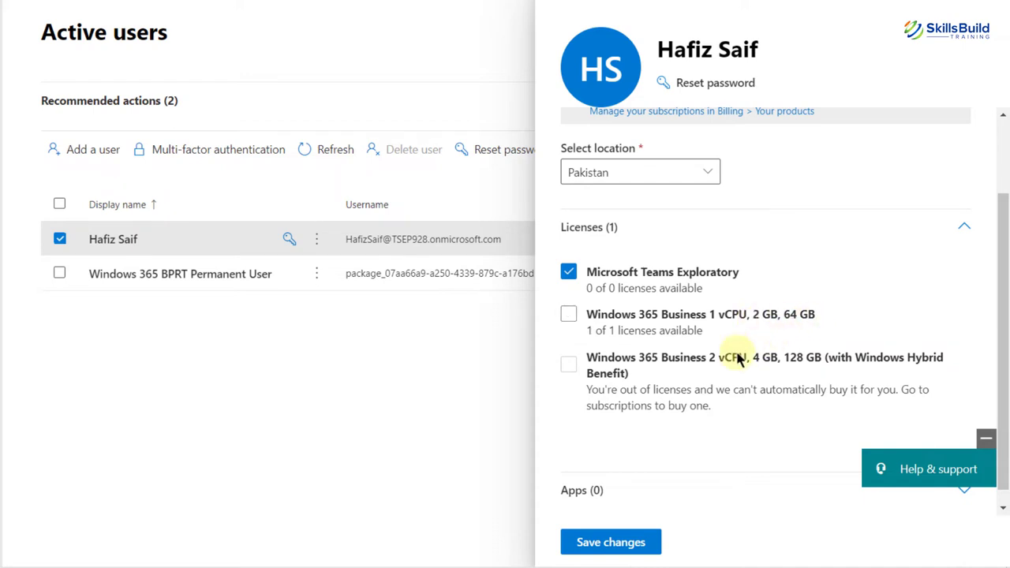
{"action": "left_click", "coordinate": [569, 315]}
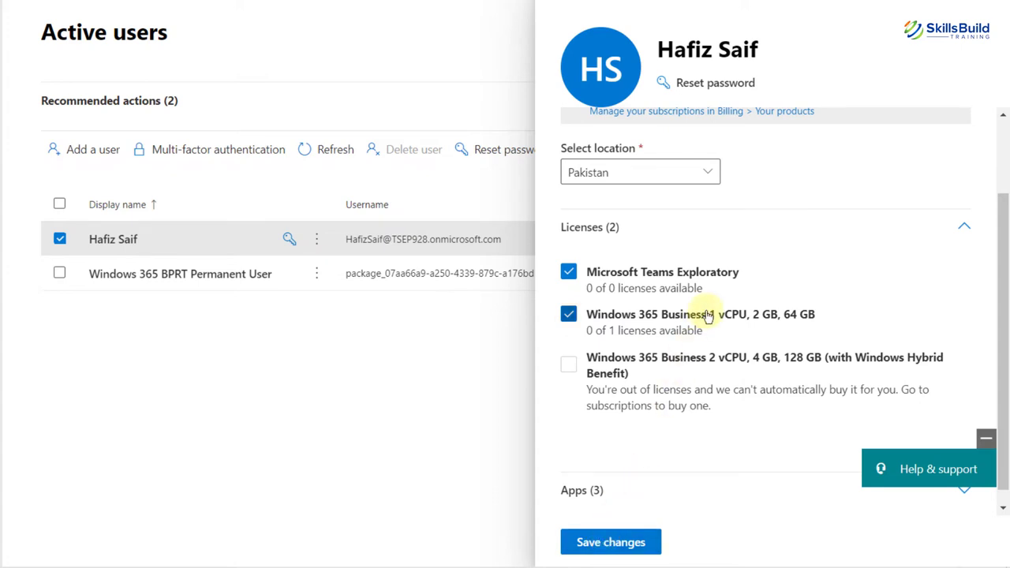
{"action": "left_click", "coordinate": [614, 548]}
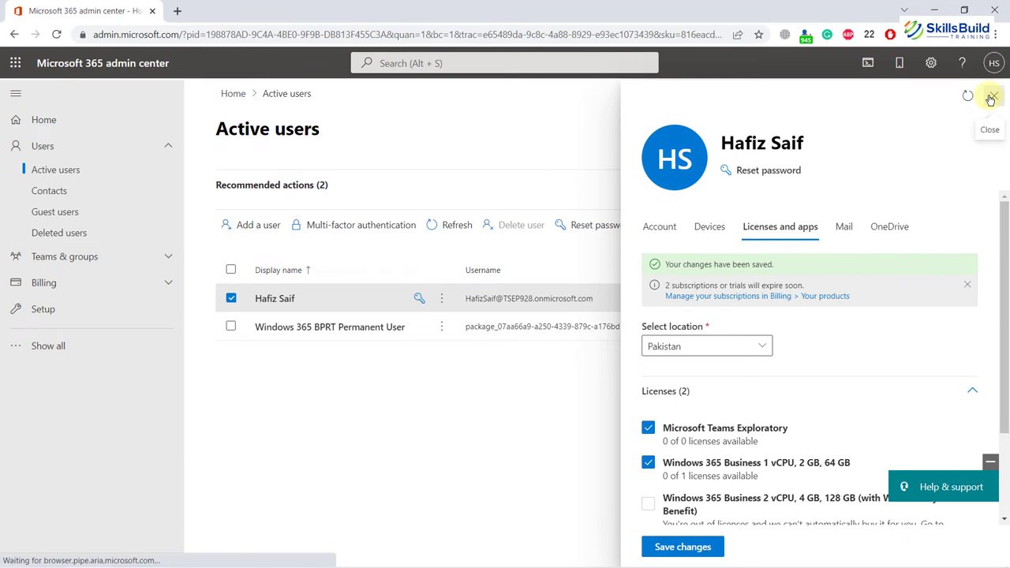
Close the user panel and load windows365.microsoft.com in a new browser tab.
{"action": "left_click", "coordinate": [992, 96]}
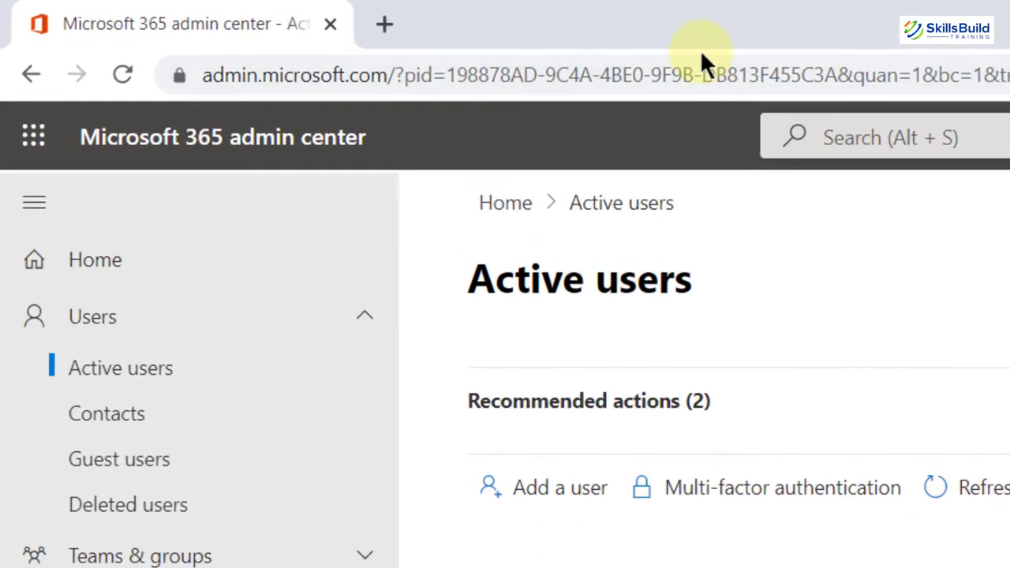
{"action": "left_click", "coordinate": [192, 12]}
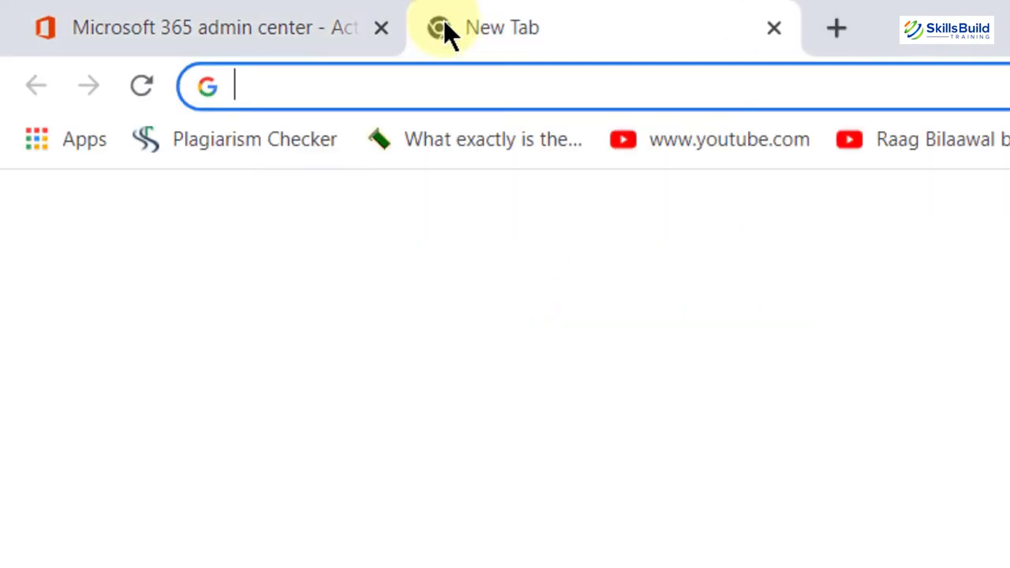
{"action": "type", "text": "windows365.microsoft.com"}
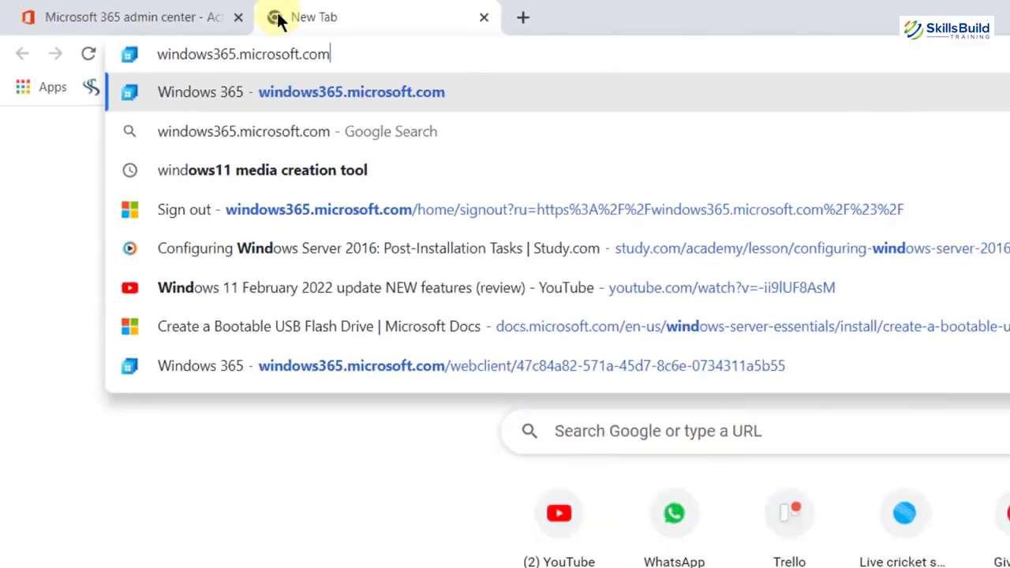
{"action": "key", "text": "Return"}
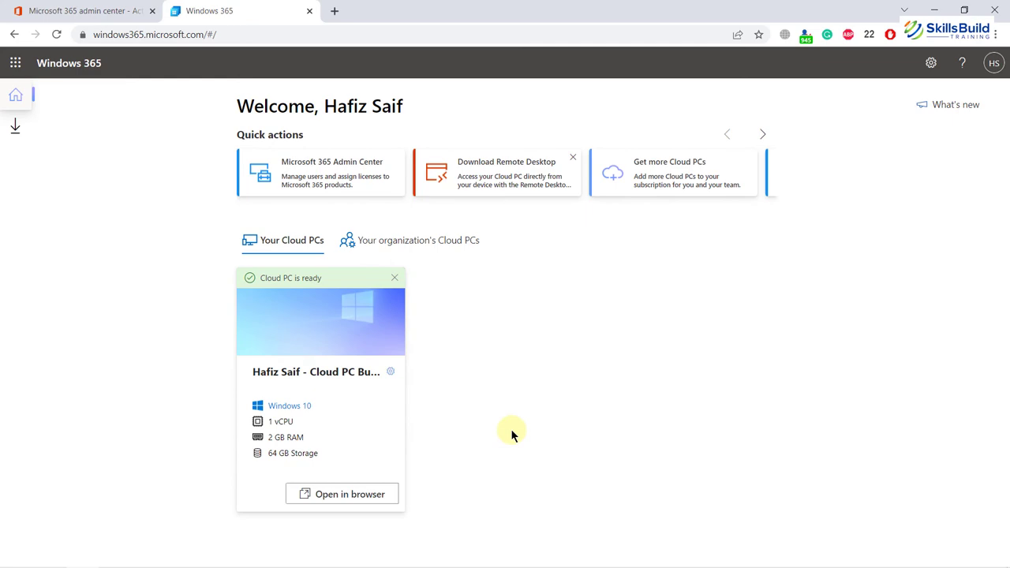
Rename the Cloud PC from its actions menu, replacing the long original name with 'Skillsbuild'.
{"action": "left_click", "coordinate": [390, 371]}
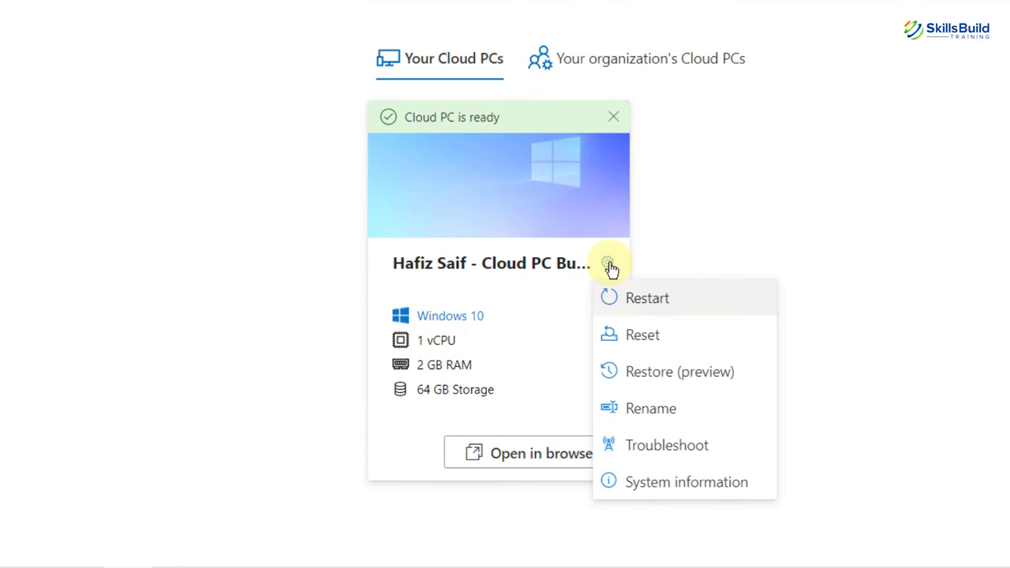
{"action": "key", "text": "Down"}
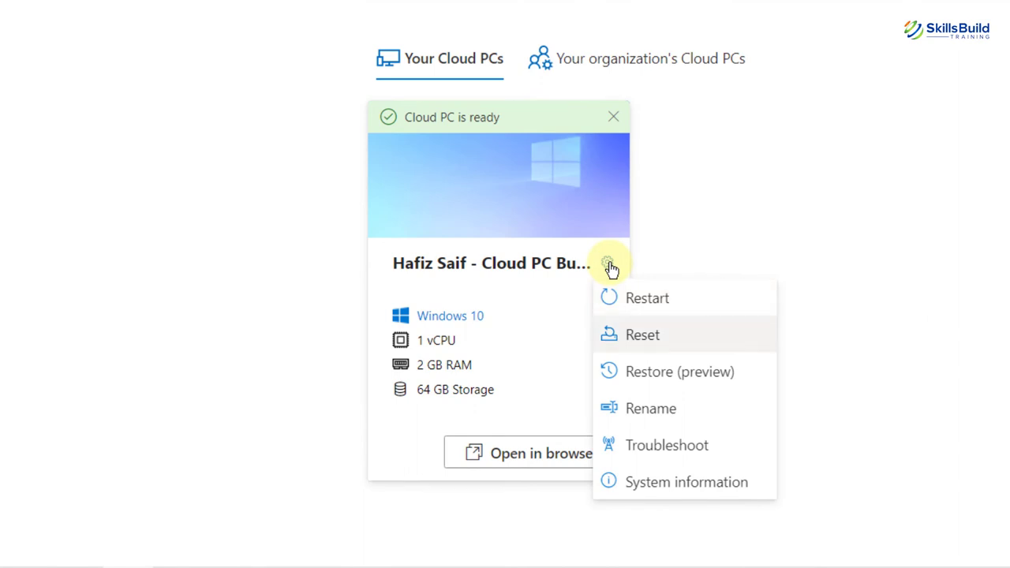
{"action": "key", "text": "Down"}
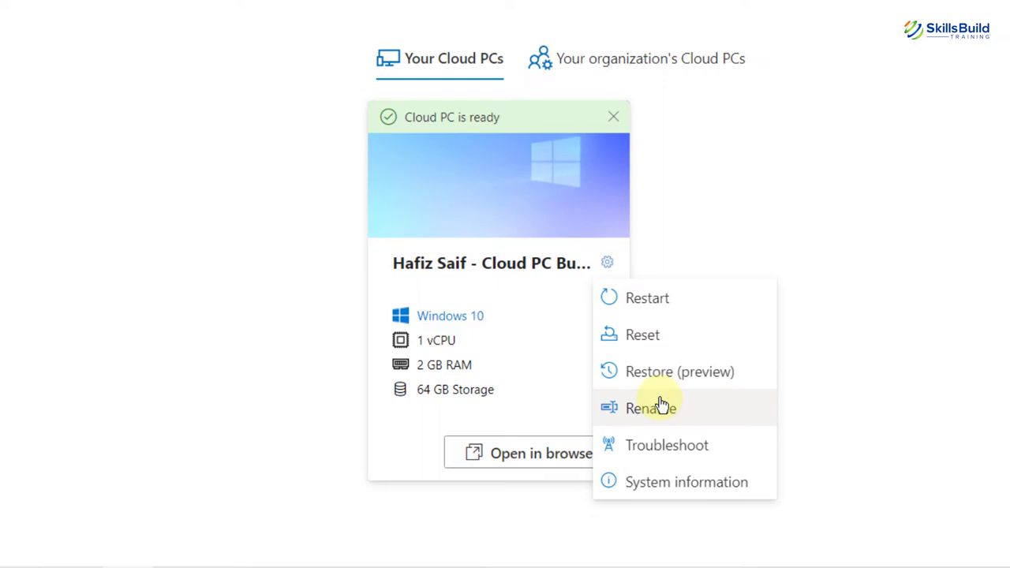
{"action": "key", "text": "Down"}
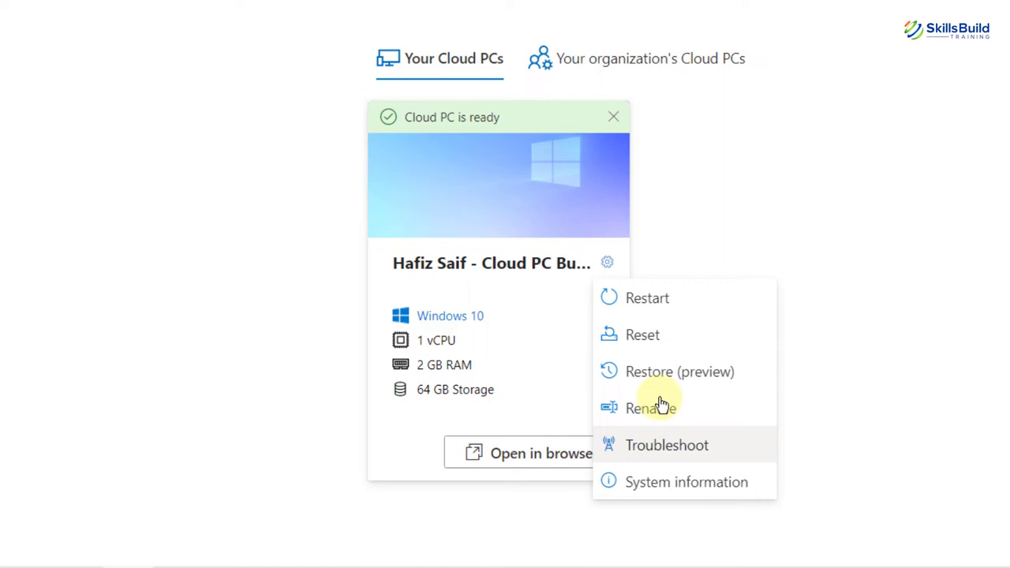
{"action": "key", "text": "Down"}
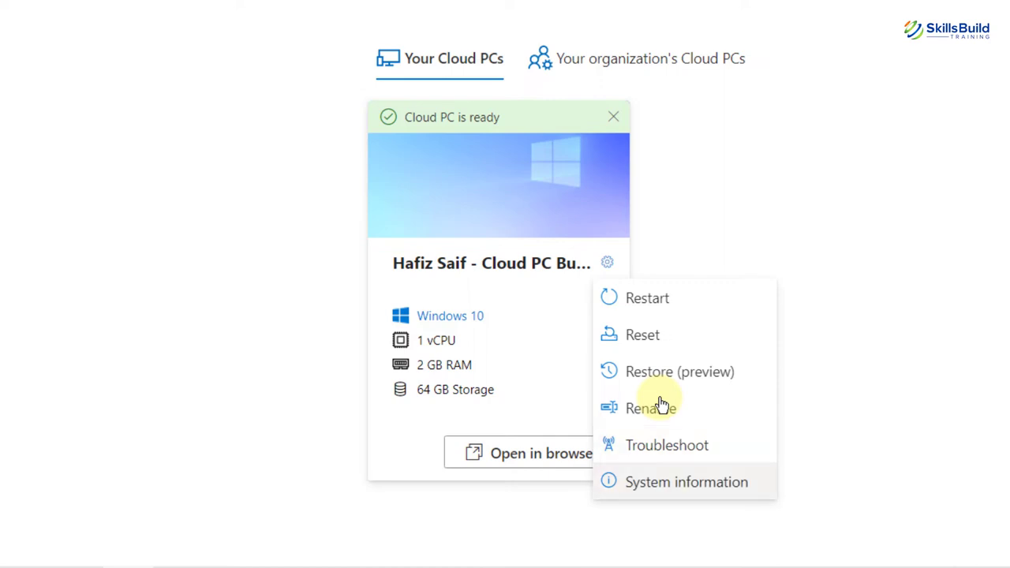
{"action": "key", "text": "Up"}
{"action": "key", "text": "Up"}
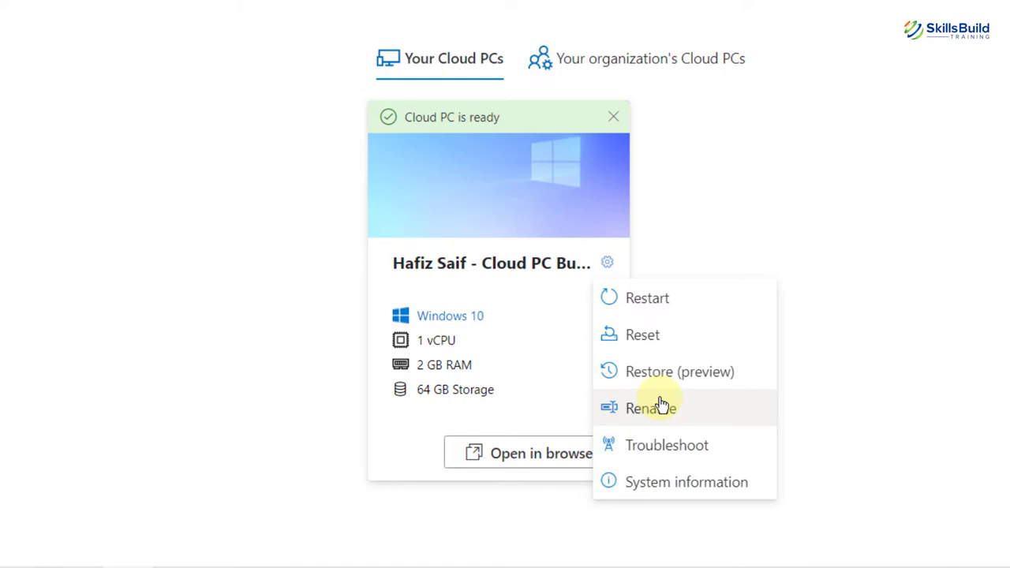
{"action": "left_click", "coordinate": [659, 417]}
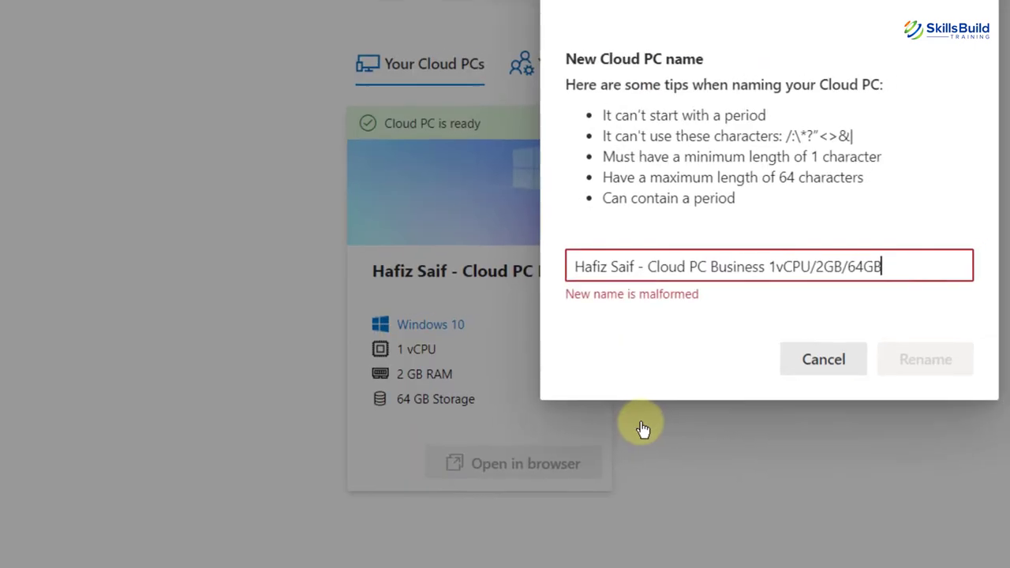
{"action": "key", "text": "ctrl+a"}
{"action": "type", "text": "Skill"}
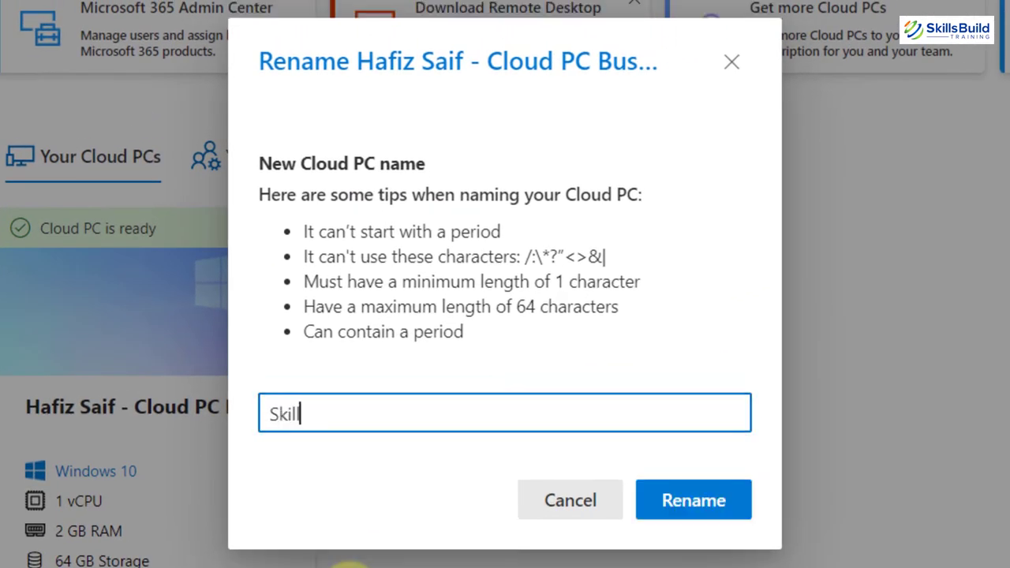
{"action": "type", "text": "sbuild"}
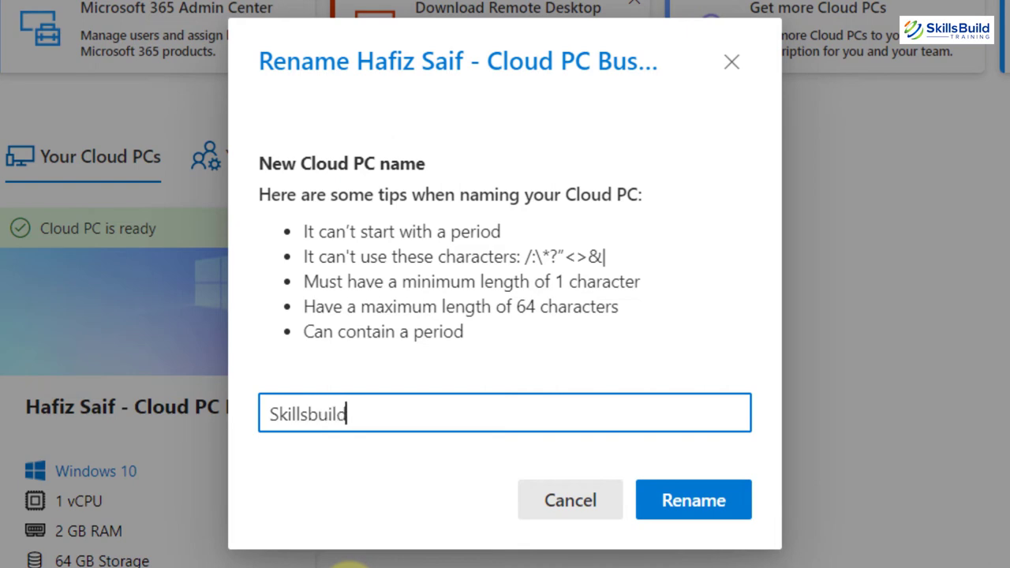
{"action": "left_click", "coordinate": [721, 514]}
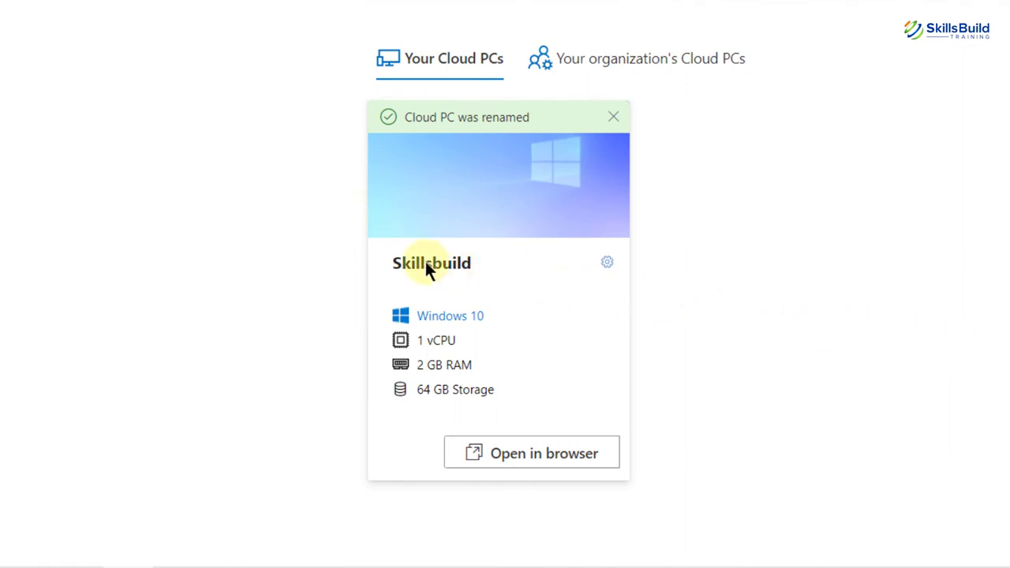
Open the Skillsbuild Cloud PC in a browser tab, show advanced settings, and connect.
{"action": "left_click", "coordinate": [536, 460]}
{"action": "left_click", "coordinate": [214, 4]}
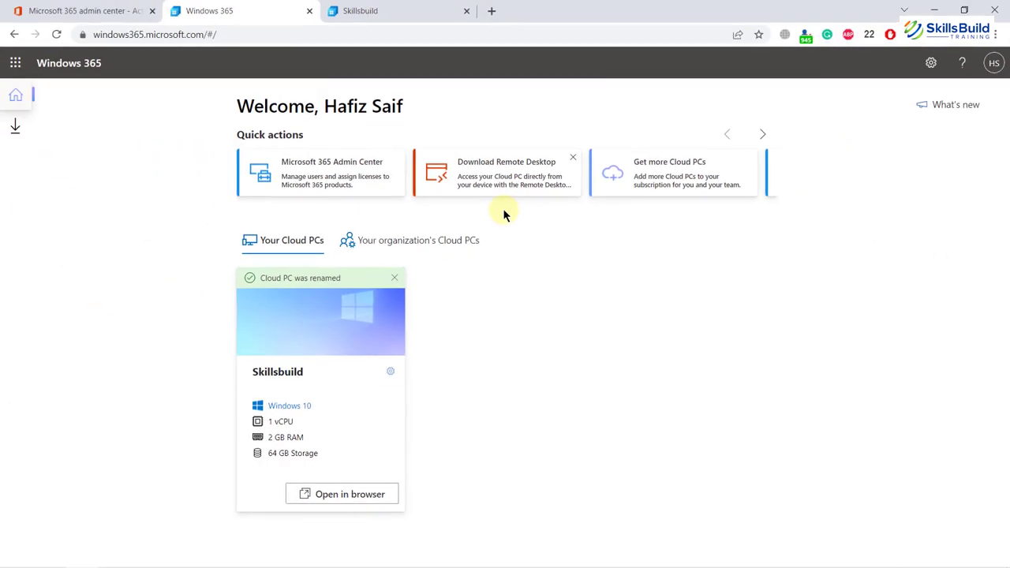
{"action": "left_click", "coordinate": [408, 8]}
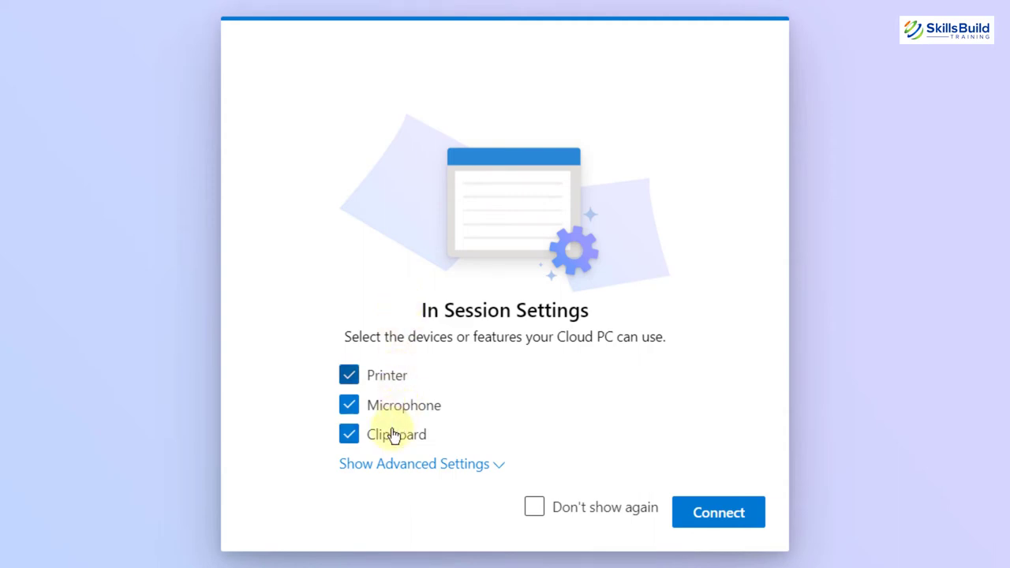
{"action": "left_click", "coordinate": [433, 466]}
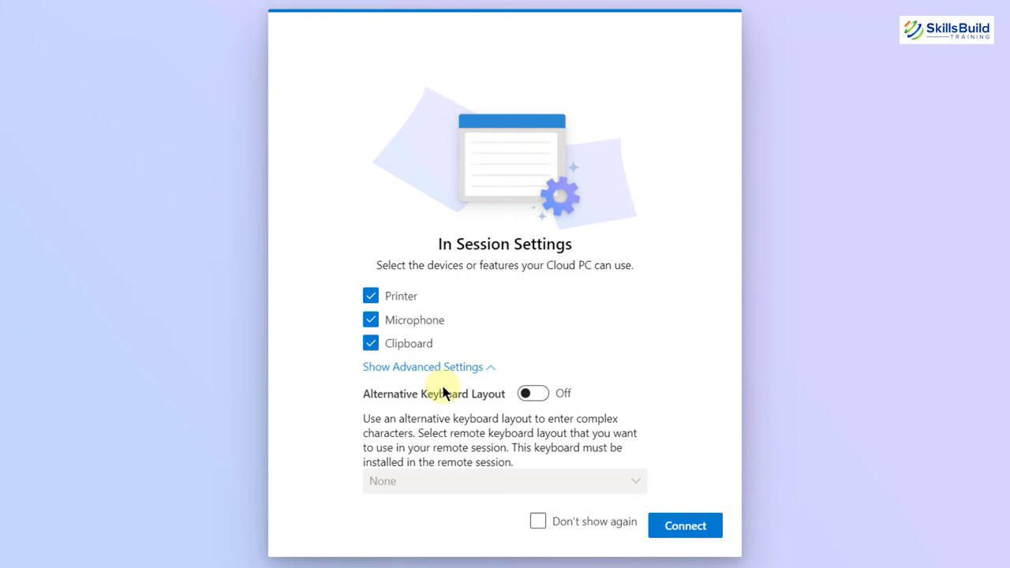
{"action": "left_click", "coordinate": [675, 523]}
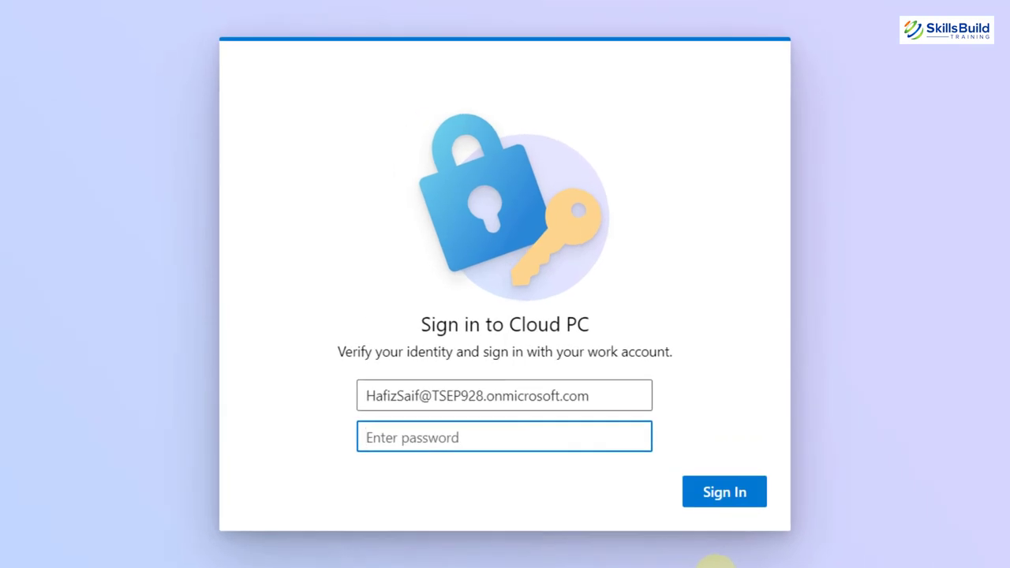
Sign in with the work account password and show the Windows 10 desktop full screen.
{"action": "type", "text": "••••••••"}
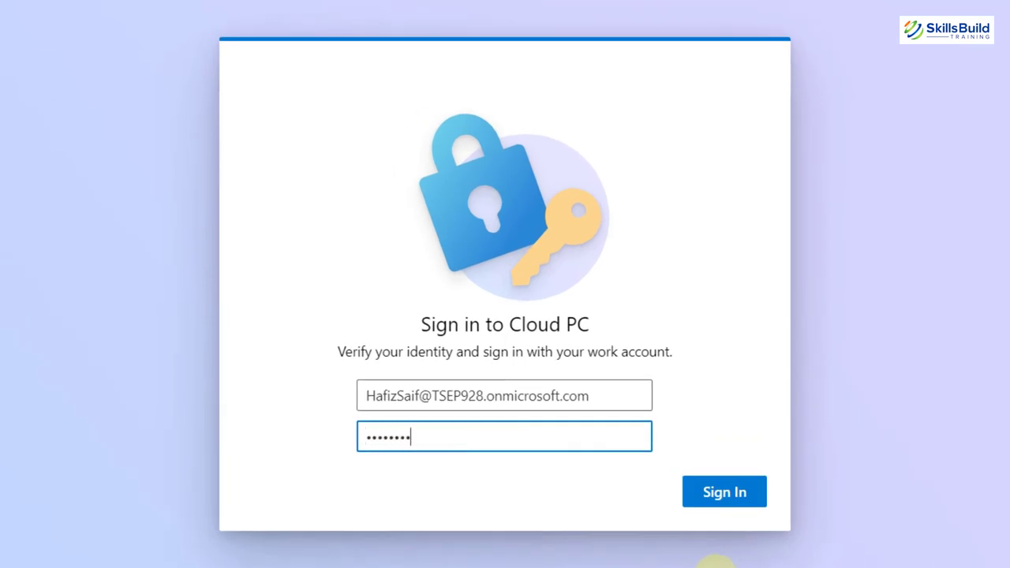
{"action": "type", "text": "•"}
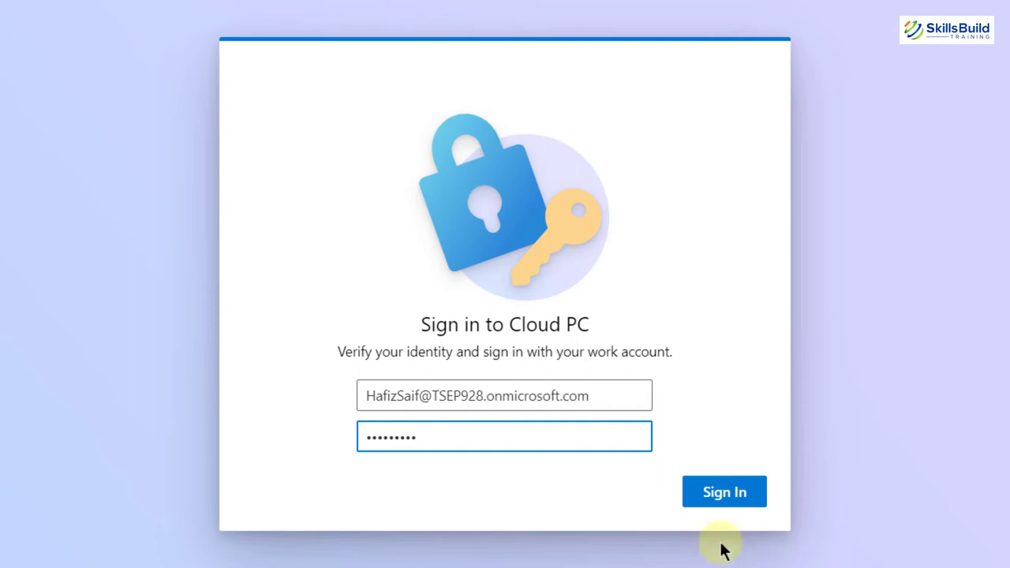
{"action": "left_click", "coordinate": [728, 492]}
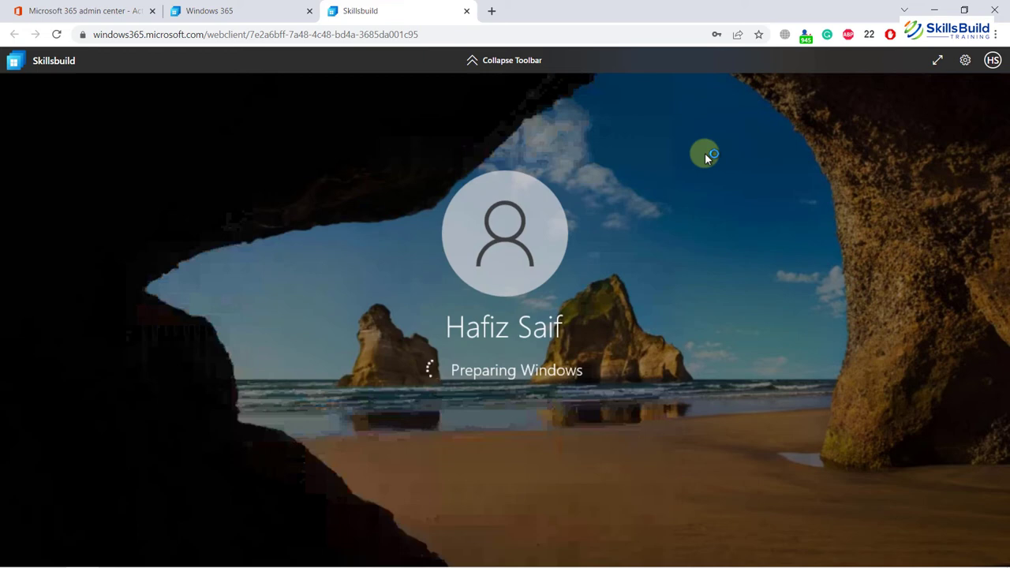
{"action": "left_click", "coordinate": [938, 61]}
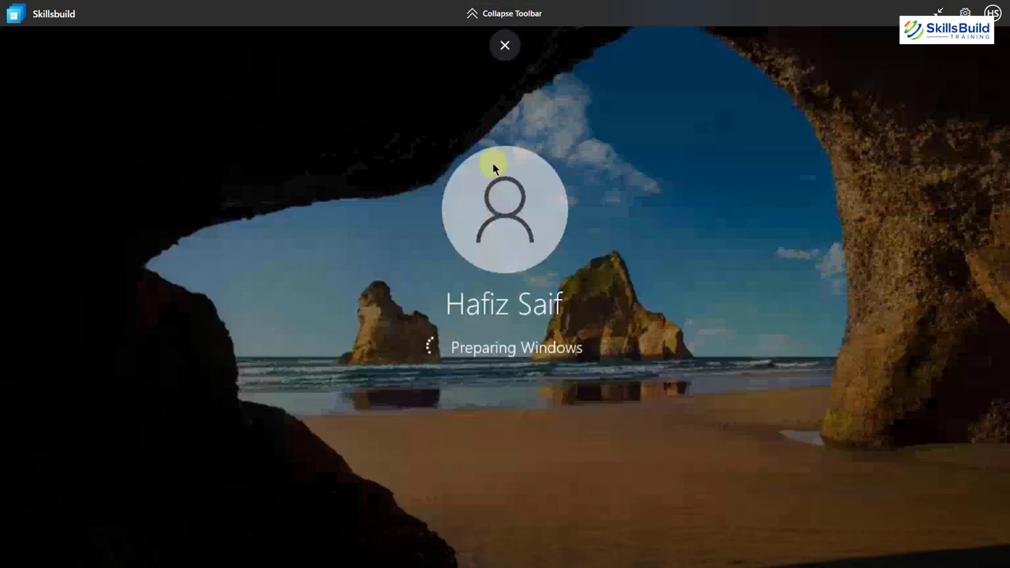
{"action": "left_click", "coordinate": [473, 22]}
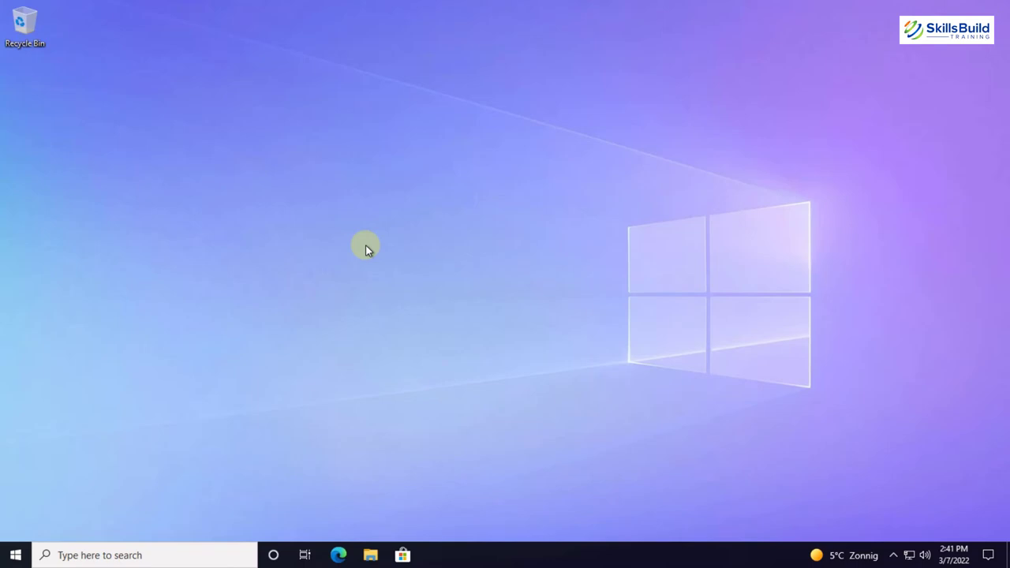
Launch Windows Settings from the Start menu app list and go to Accounts' Your info page.
{"action": "key", "text": "super+s"}
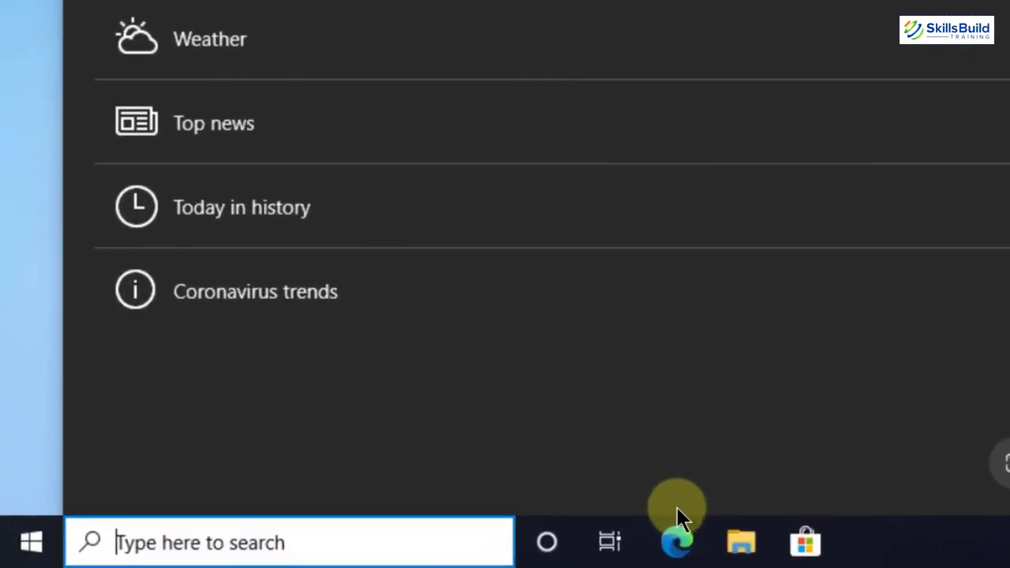
{"action": "left_click", "coordinate": [29, 543]}
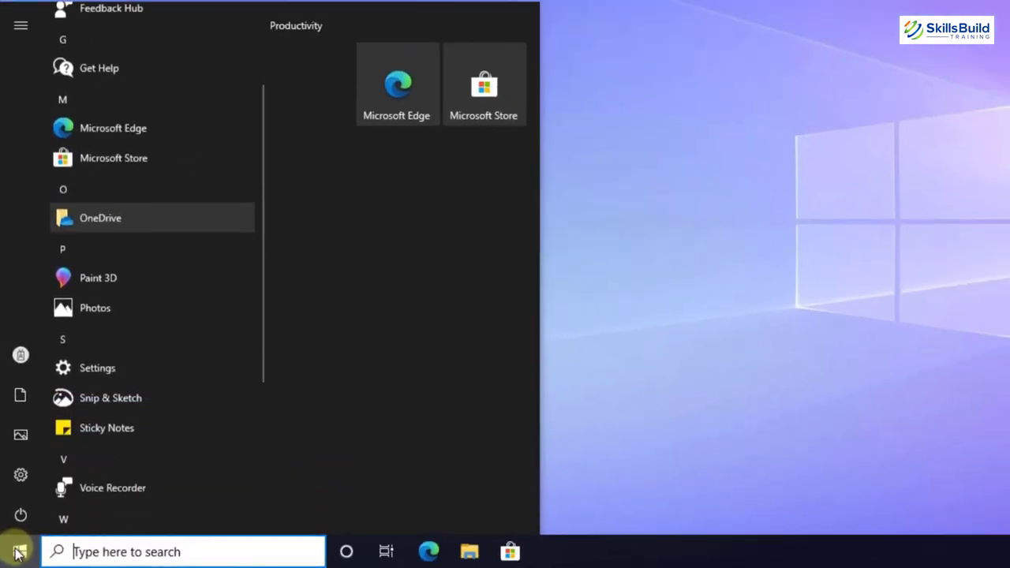
{"action": "scroll", "coordinate": [150, 236], "scroll_direction": "down", "scroll_amount": 5}
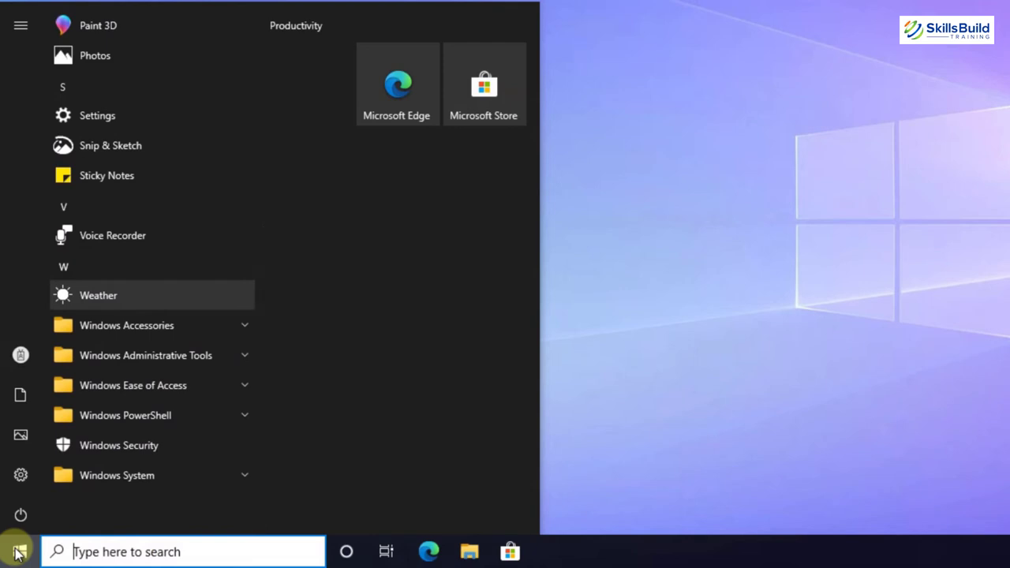
{"action": "left_click", "coordinate": [128, 118]}
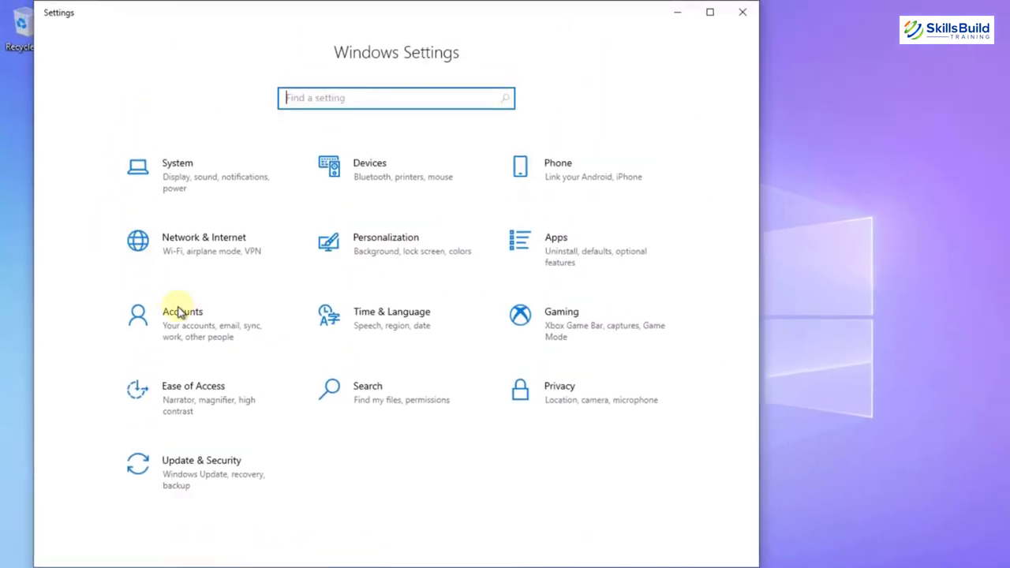
{"action": "left_click", "coordinate": [226, 305]}
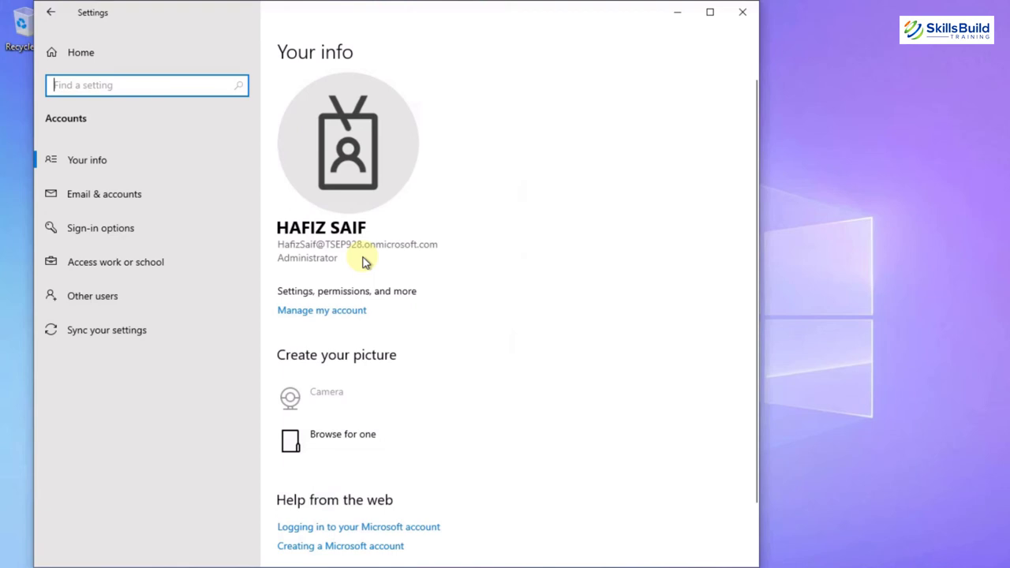
Return to the Settings home and open Update & Security to check for updates.
{"action": "left_click", "coordinate": [52, 14]}
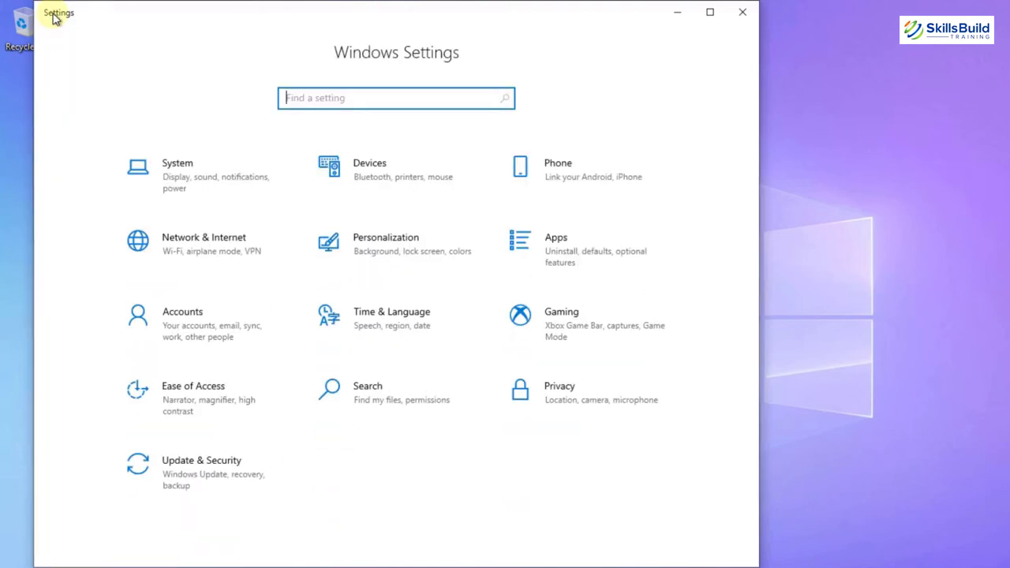
{"action": "left_click", "coordinate": [190, 477]}
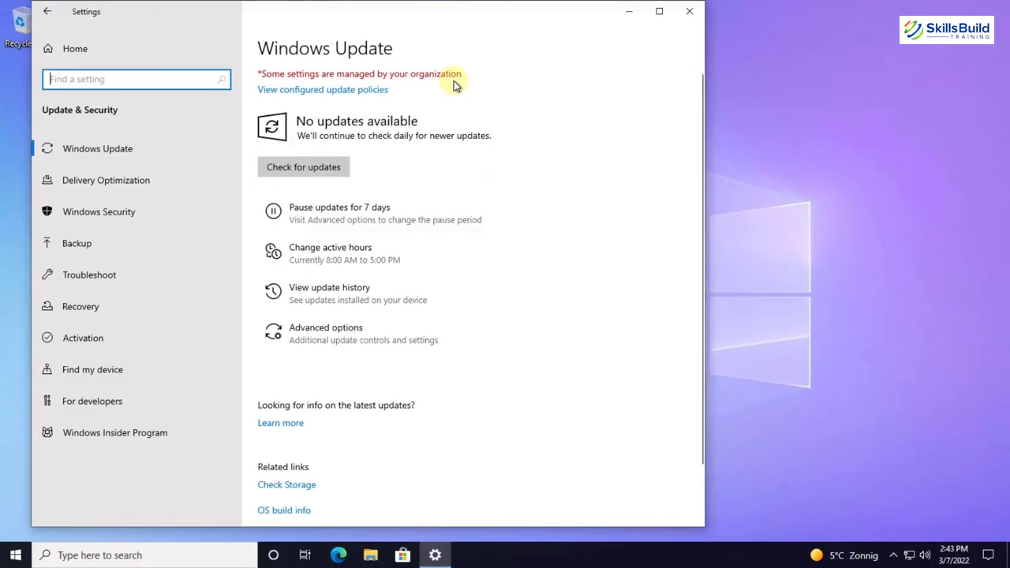
In File Explorer, open This PC's Properties to see Windows 10 Enterprise 21H2 specs.
{"action": "left_click", "coordinate": [370, 555]}
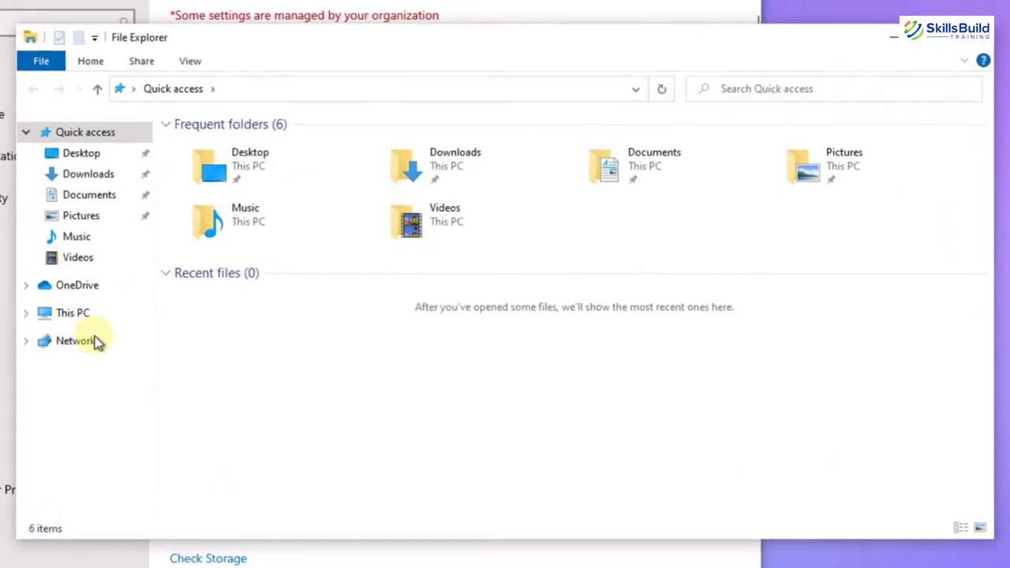
{"action": "left_click", "coordinate": [188, 302]}
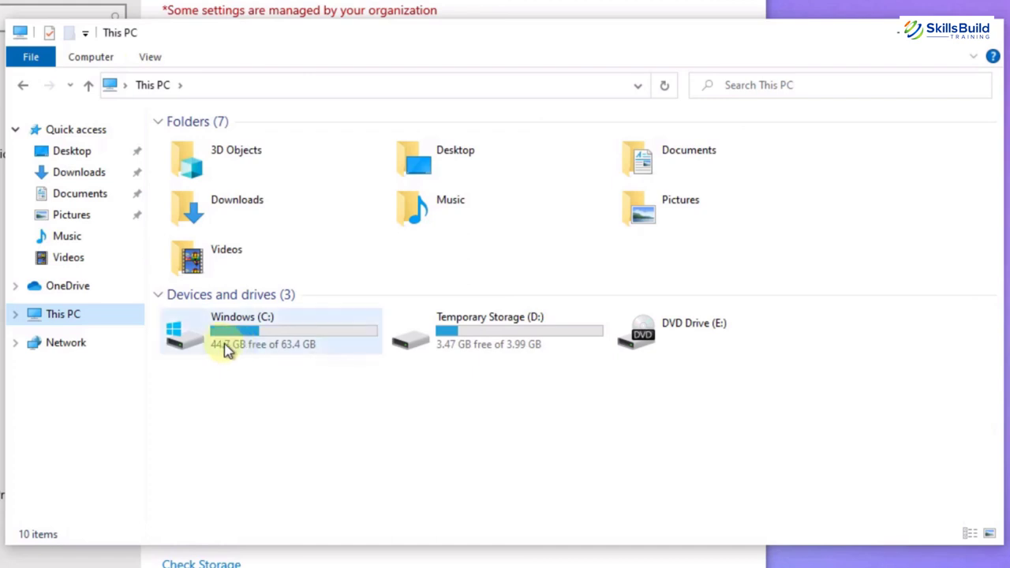
{"action": "right_click", "coordinate": [107, 319]}
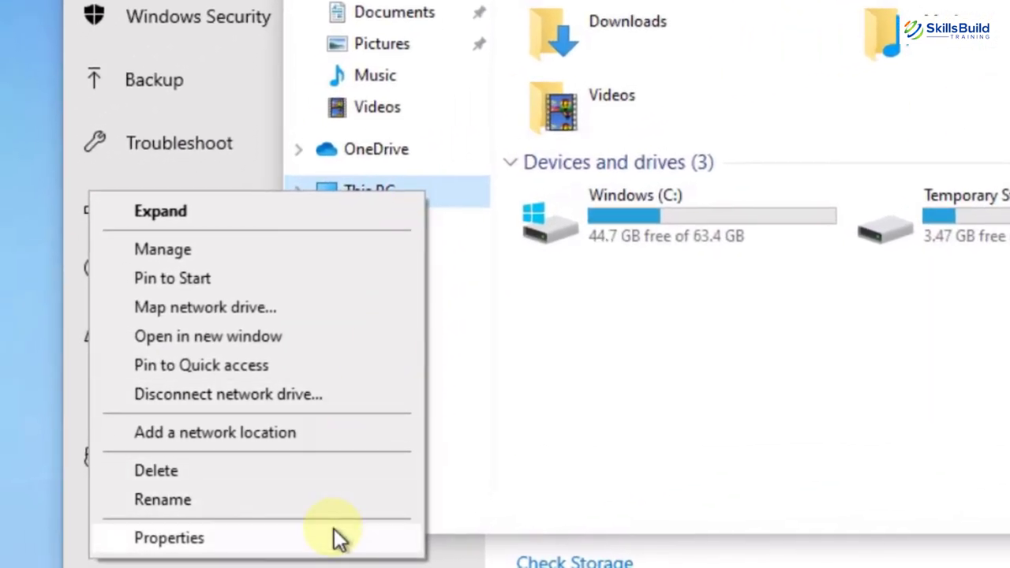
{"action": "left_click", "coordinate": [337, 538]}
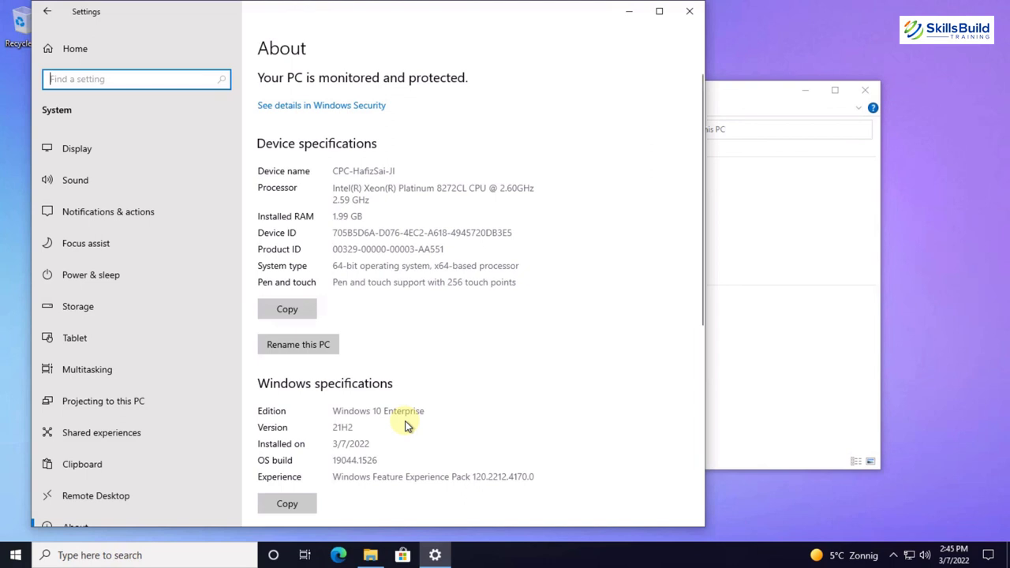
Close Settings and exit full screen so the Cloud PC shows in its browser tab.
{"action": "left_click", "coordinate": [690, 14]}
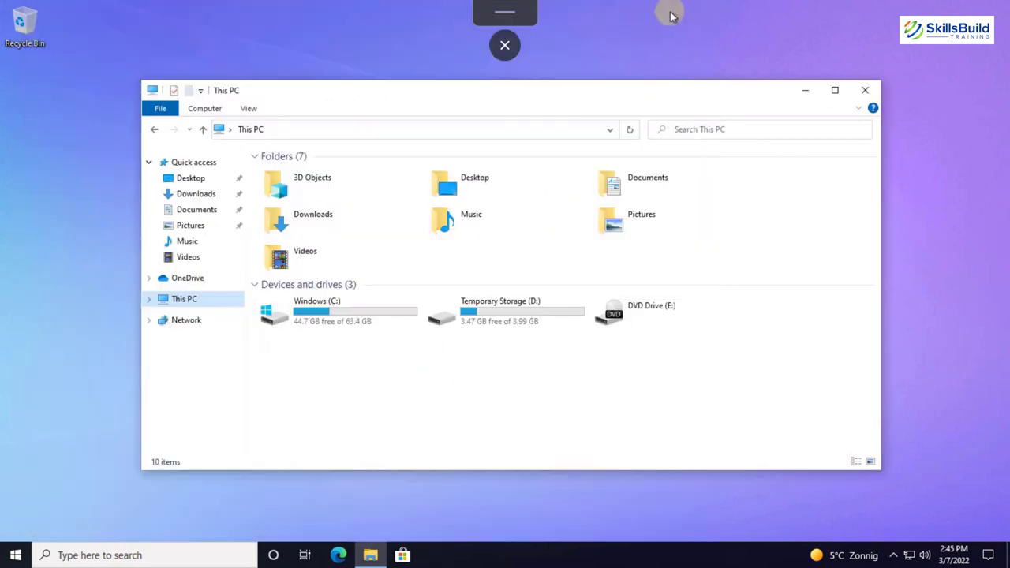
{"action": "left_click", "coordinate": [514, 11]}
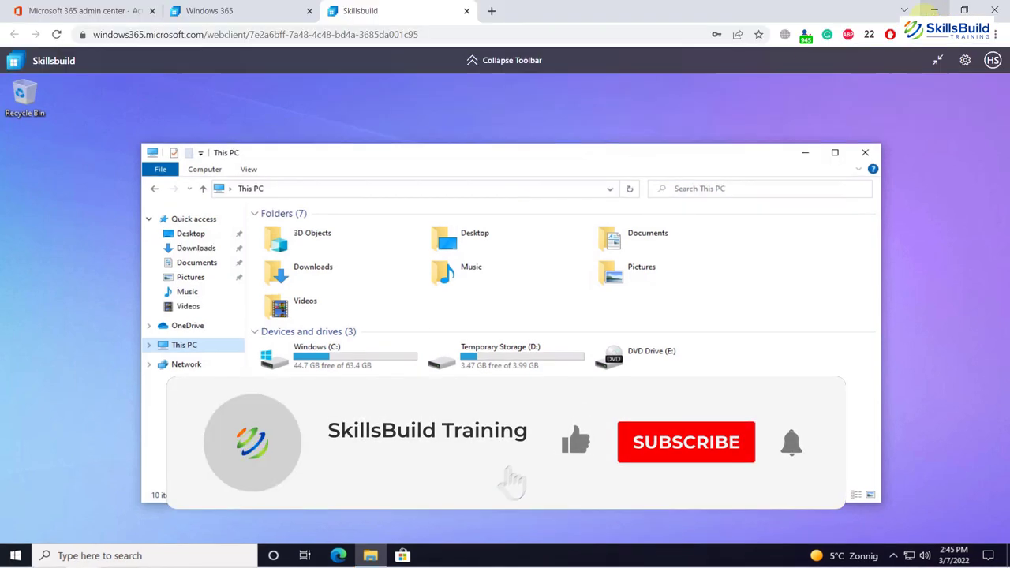
{"action": "key", "text": "F11"}
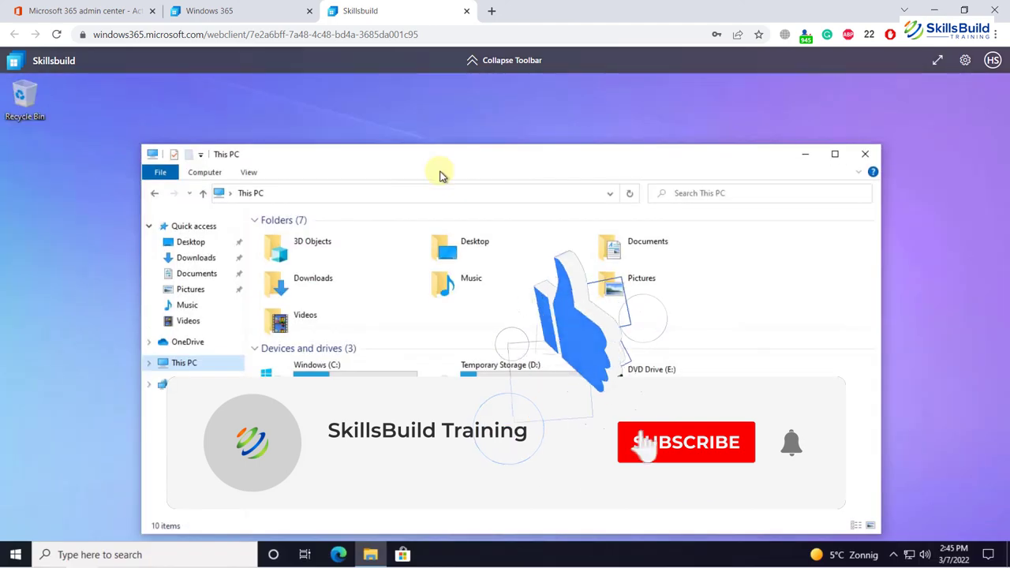